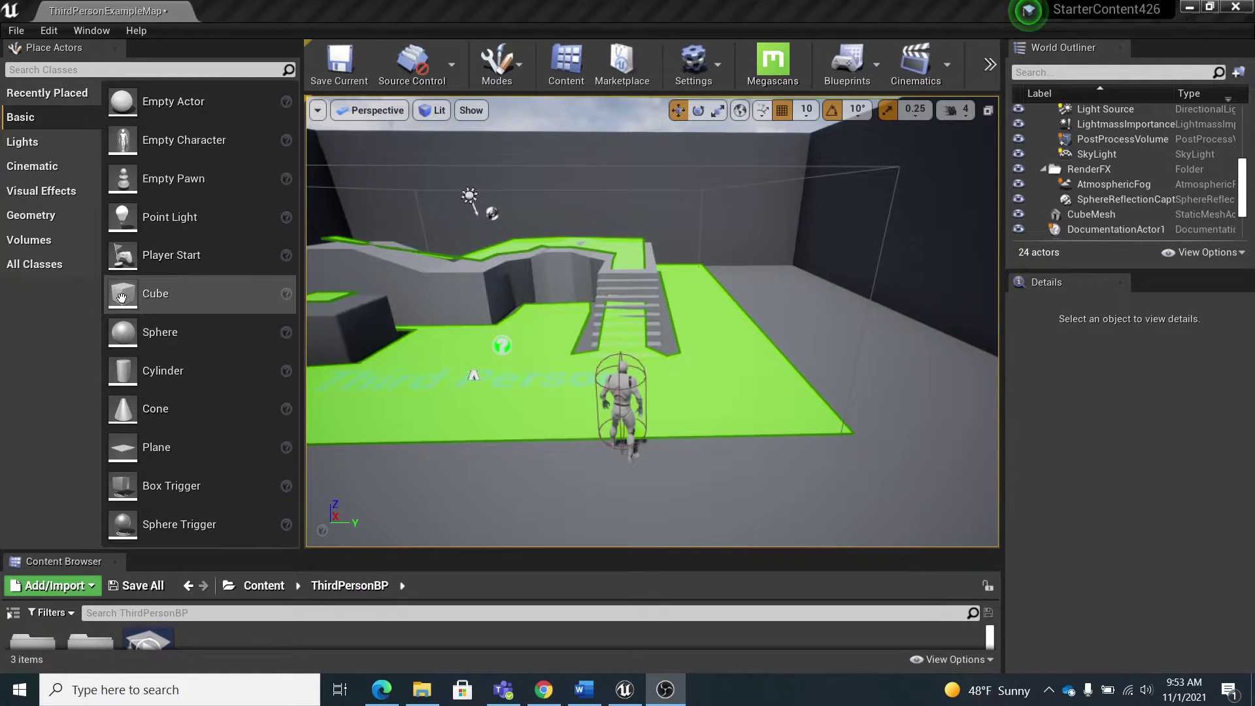
Place a cube on the floor beside the green area and stretch it into a flat bar, scale Y 3.75 and Z 0.25.
drag(174, 300, 866, 393)
key(e)
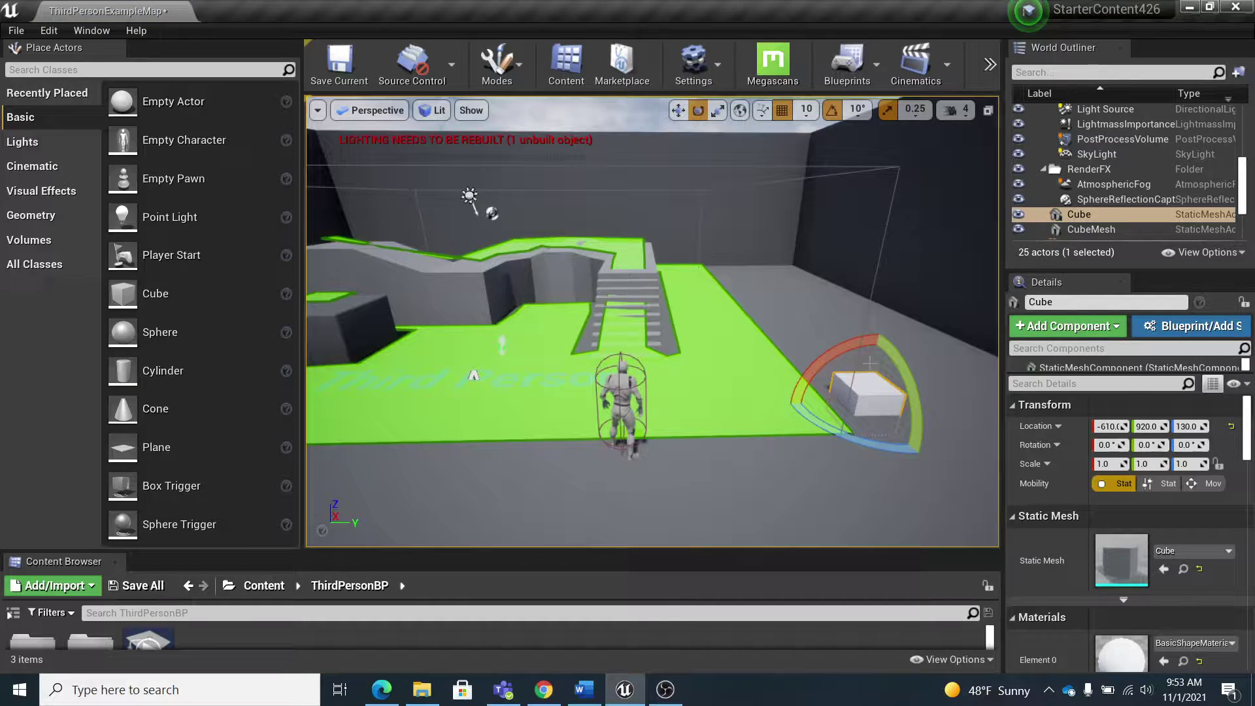
key(r)
drag(905, 401, 966, 395)
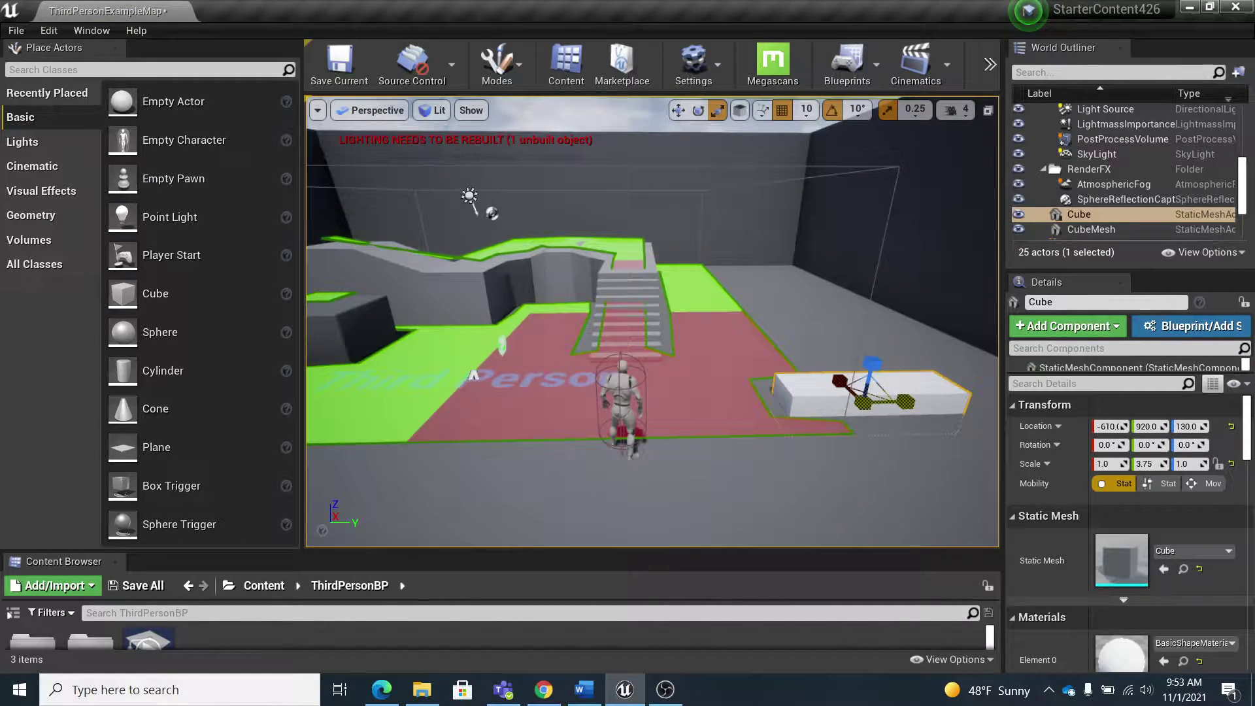
mouse_move(875, 374)
mouse_down()
mouse_move(874, 397)
mouse_move(879, 350)
mouse_up()
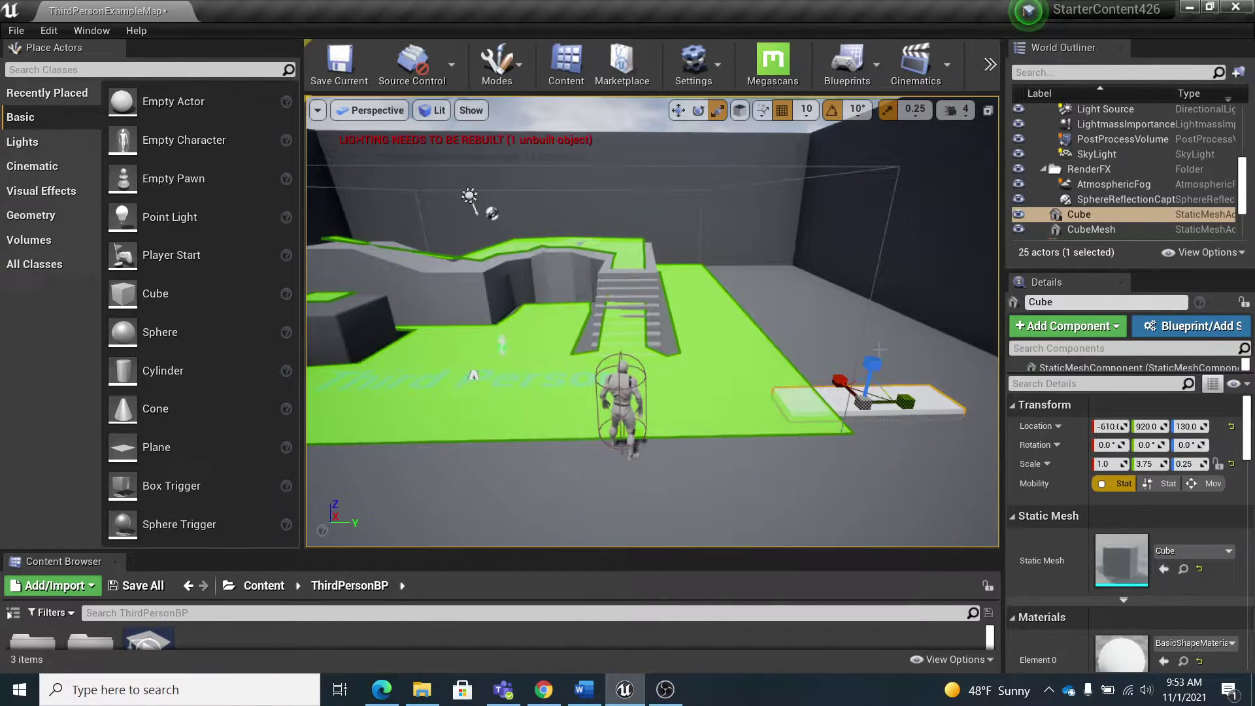
Place an Empty Actor at the outer end of the flat bar, at about X -620, Y 1110, Z 140.
right_drag(865, 458, 835, 479)
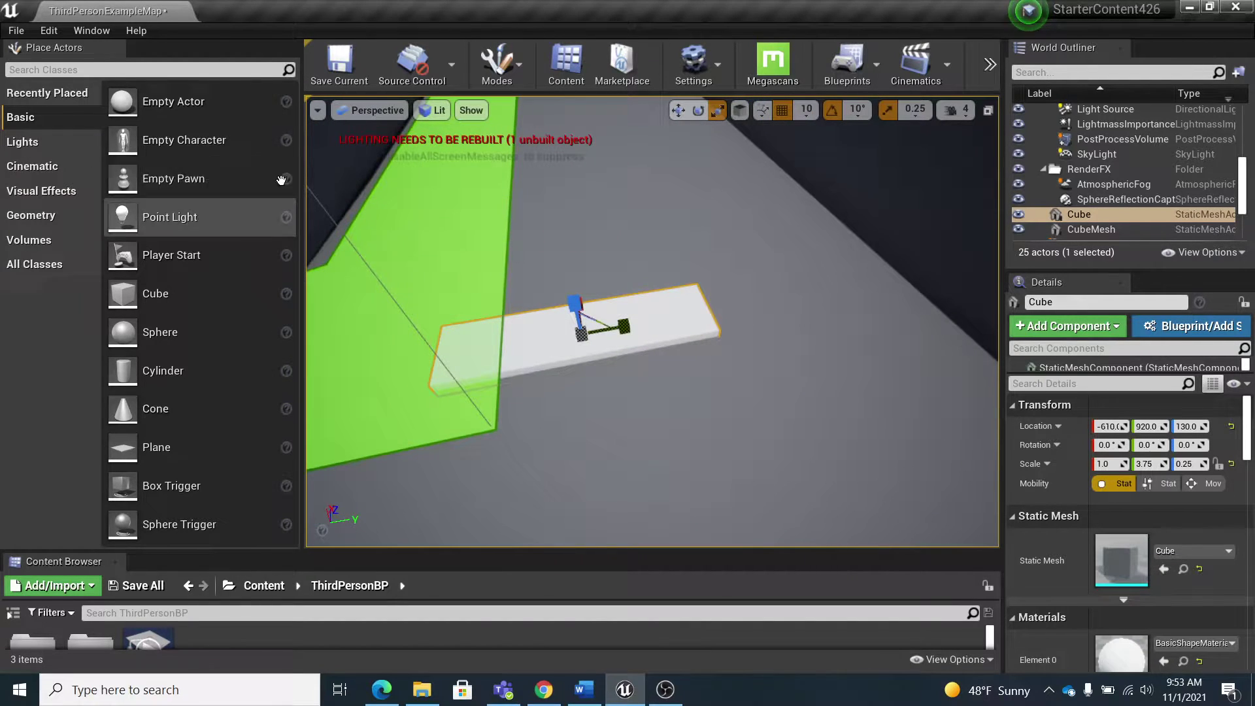
drag(134, 105, 766, 302)
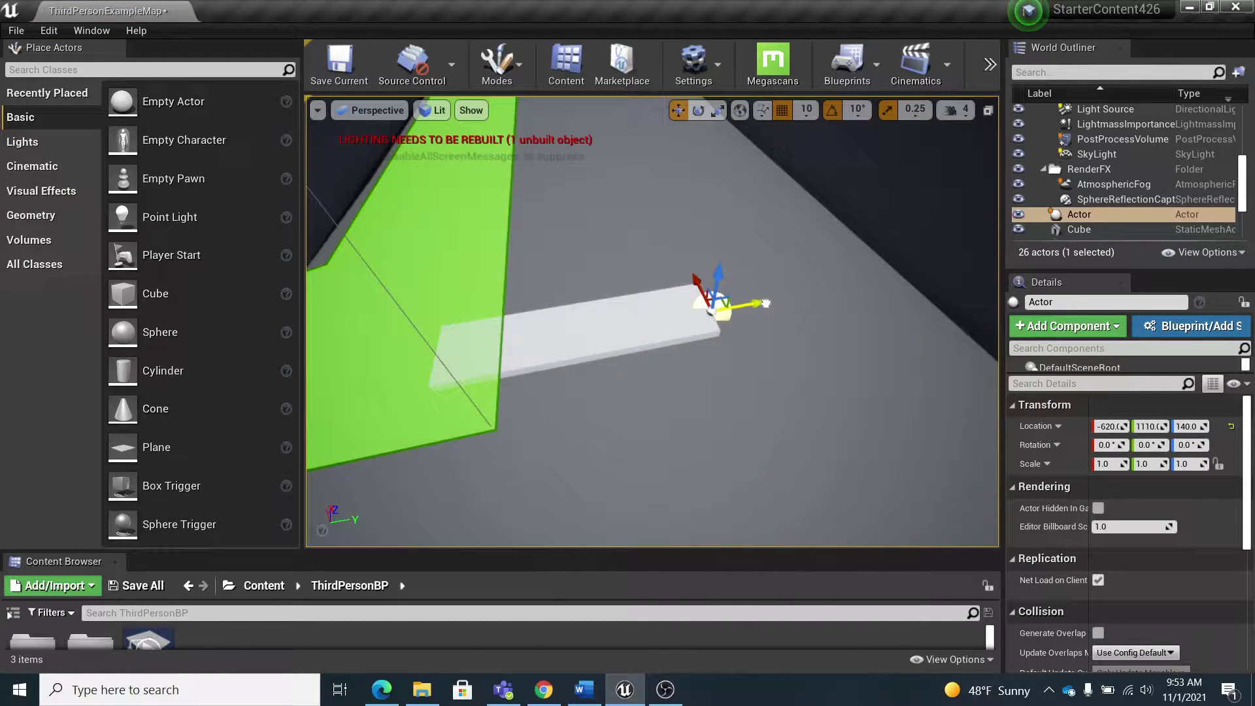
Set the flat cube's mobility to Movable and attach it as a child of the Empty Actor.
click(598, 337)
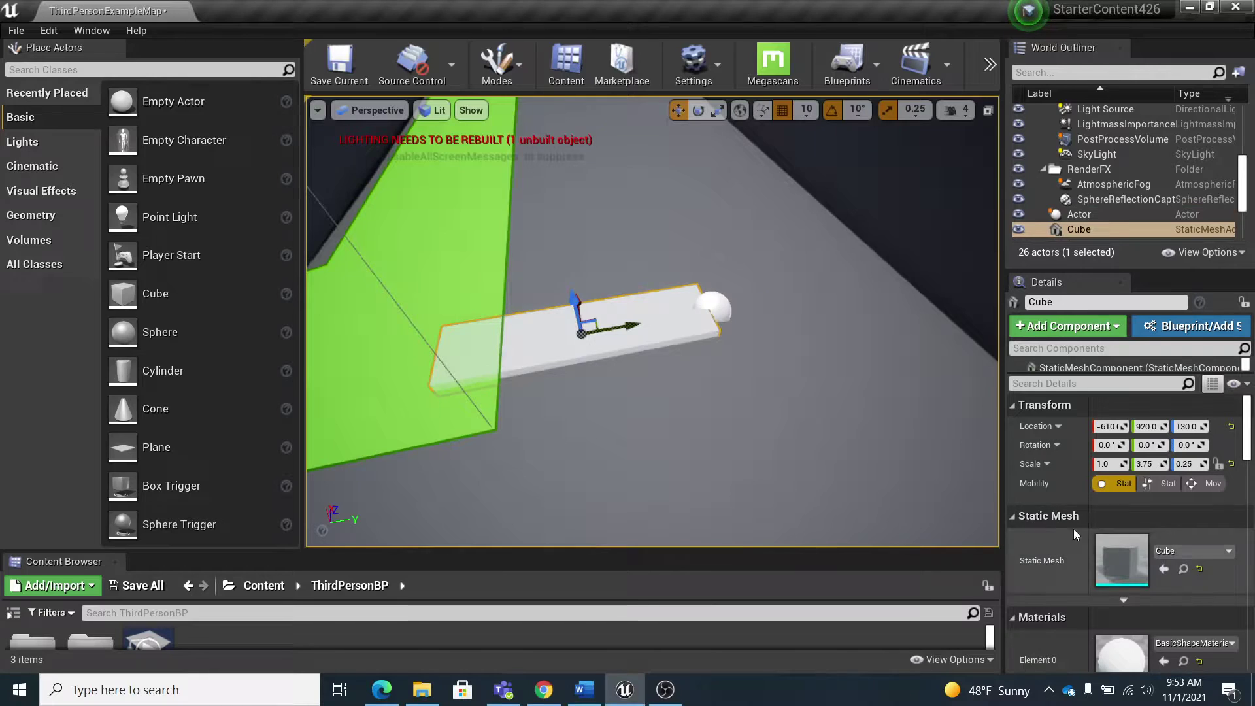
click(1209, 482)
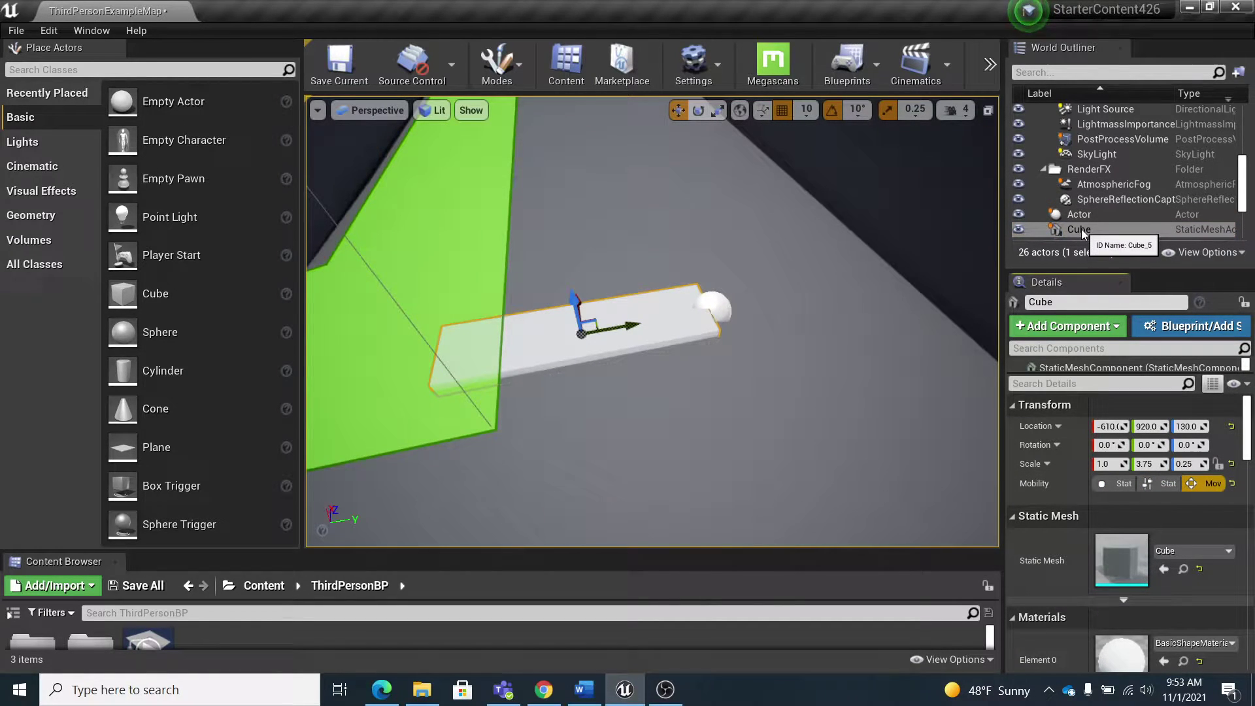
drag(1080, 229, 1082, 217)
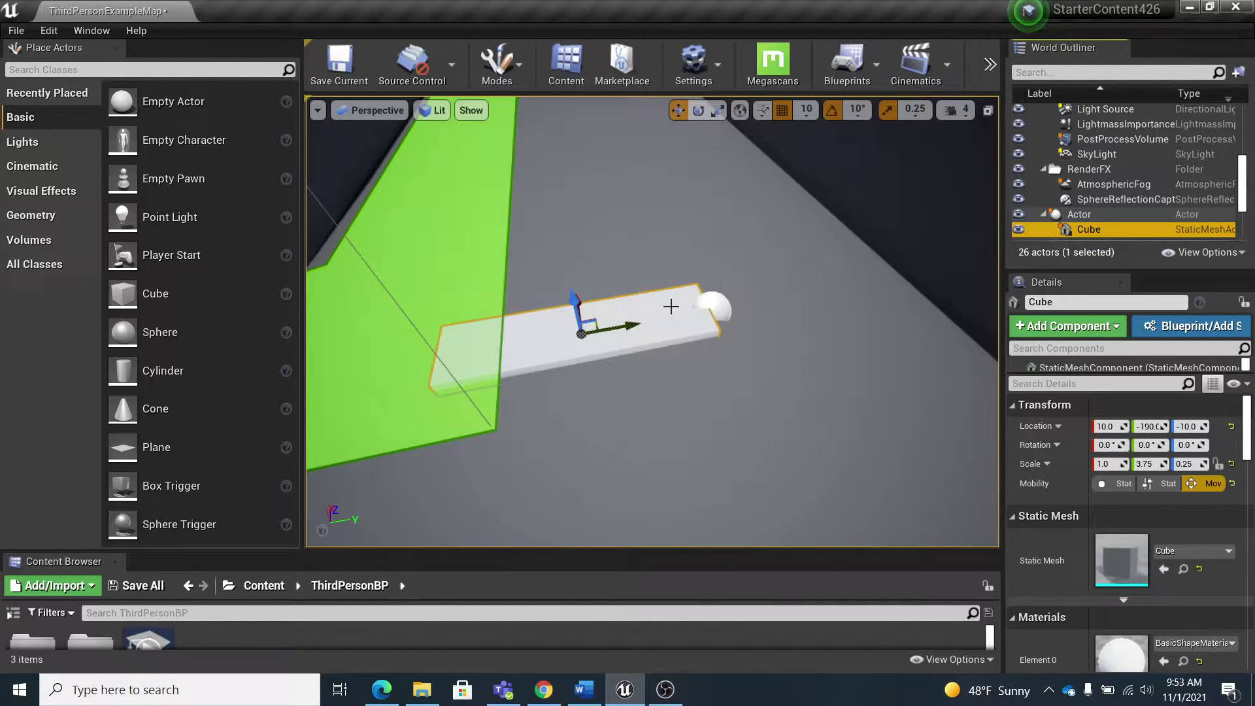
Try rotating the parent actor by -30° about Z and undo the rotation.
click(723, 302)
key(e)
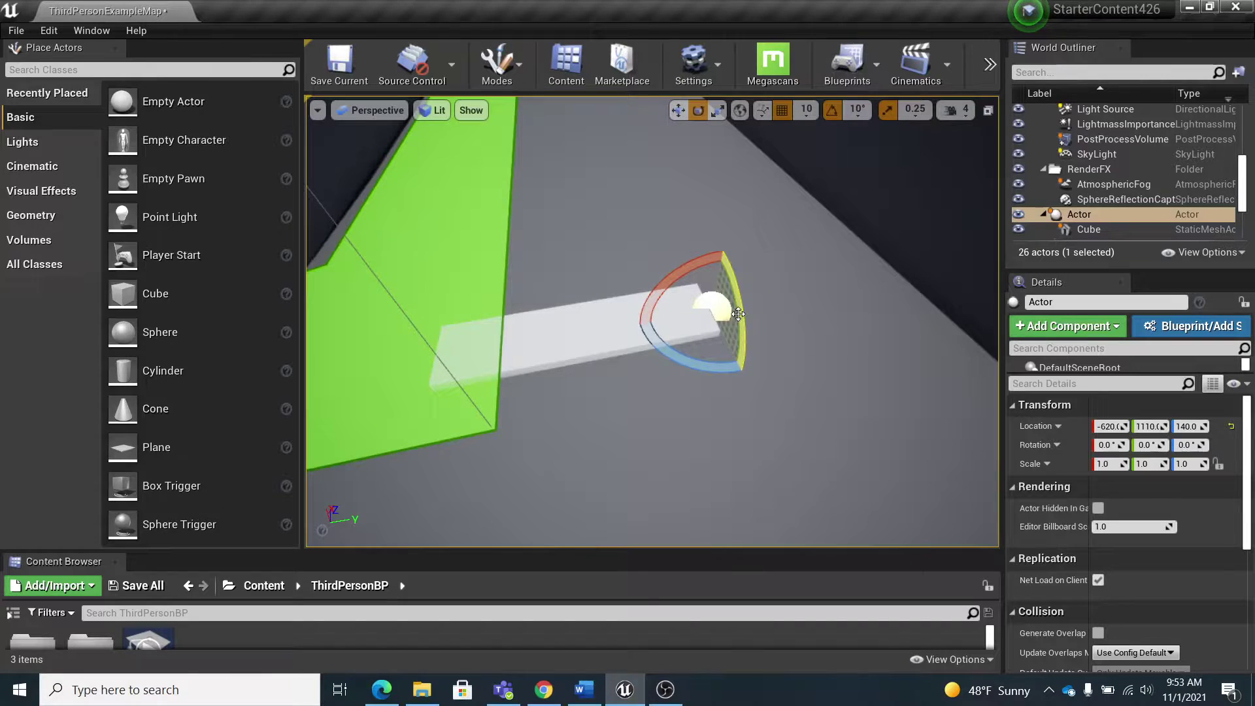
drag(707, 370, 775, 348)
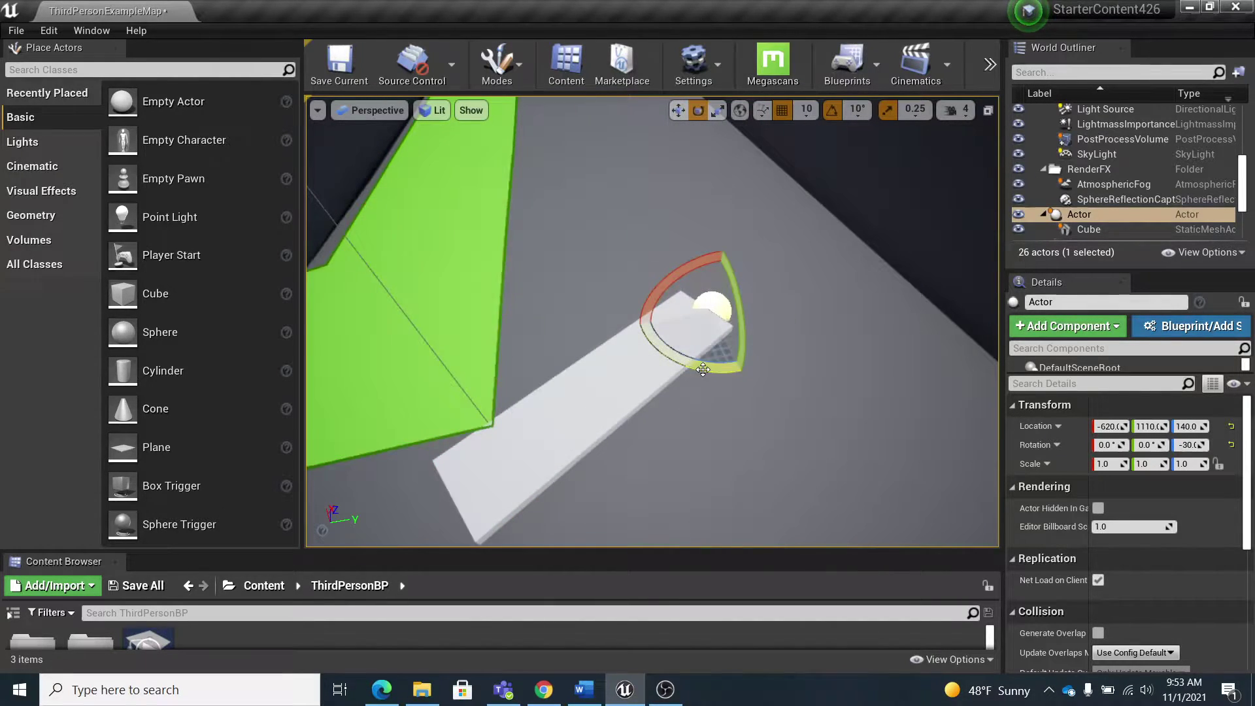
key(ctrl+z)
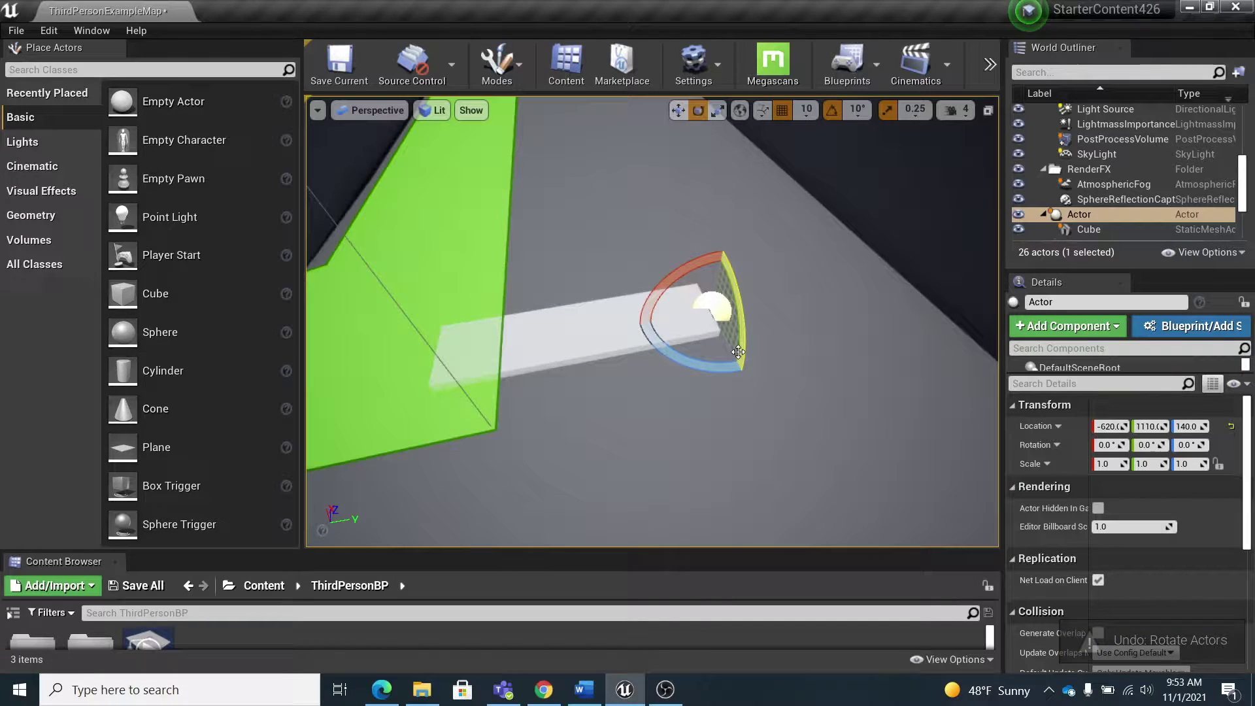
Raise the parent actor to about X -420, Y 910, Z 430 and rotate it 90° about Y so the bar stands on edge.
key(w)
drag(721, 280, 756, 157)
key(s)
right_drag(817, 251, 783, 251)
drag(852, 234, 667, 133)
right_drag(670, 148, 669, 112)
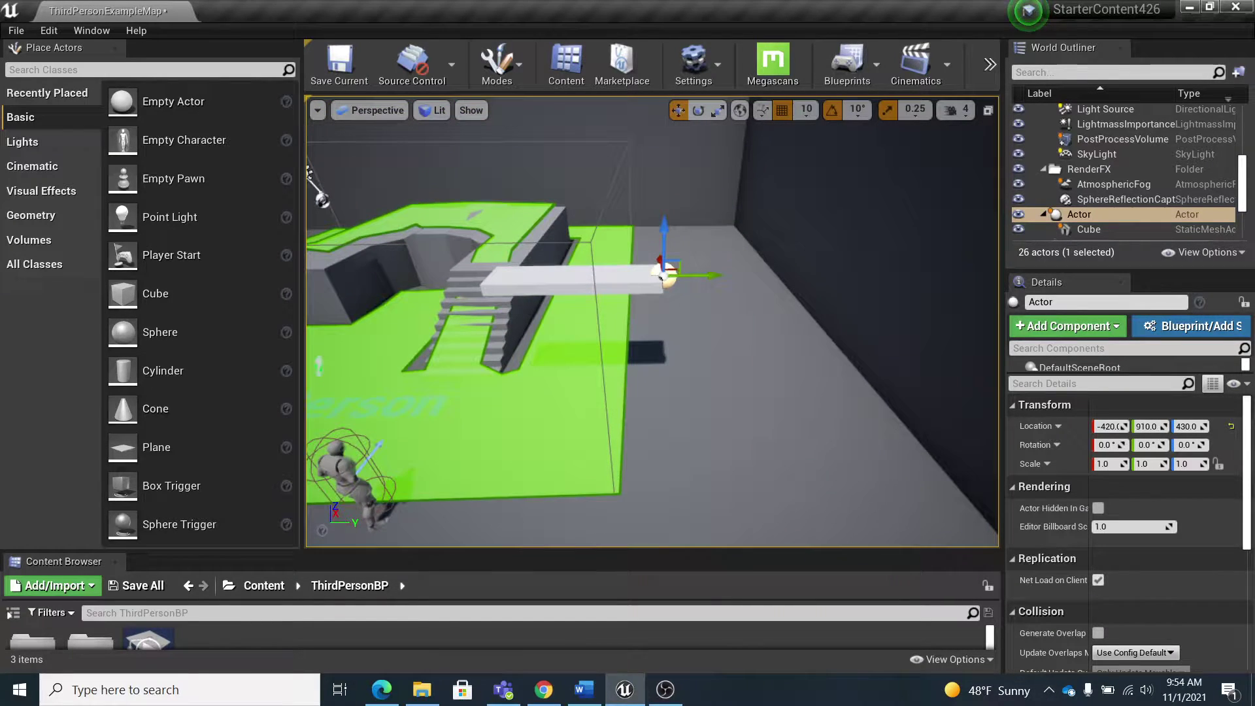
key(e)
drag(670, 220, 661, 174)
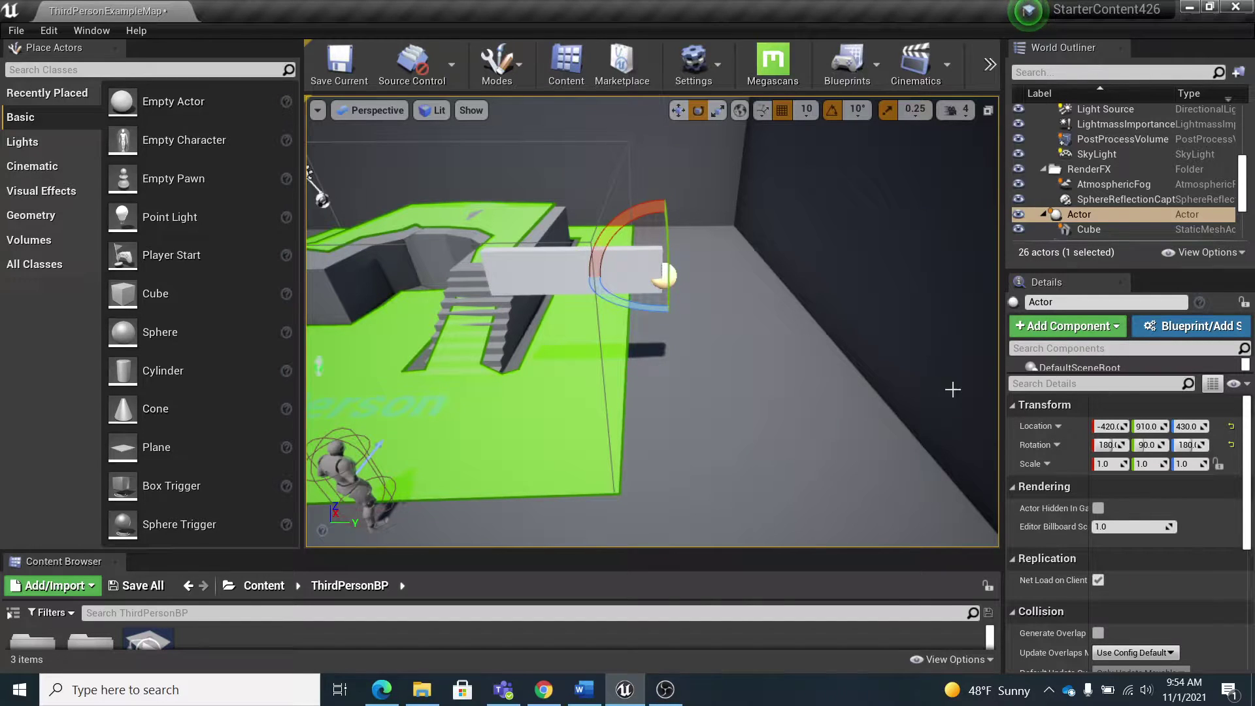
Preview the level in play mode to check the raised bar, and stop the preview.
click(526, 270)
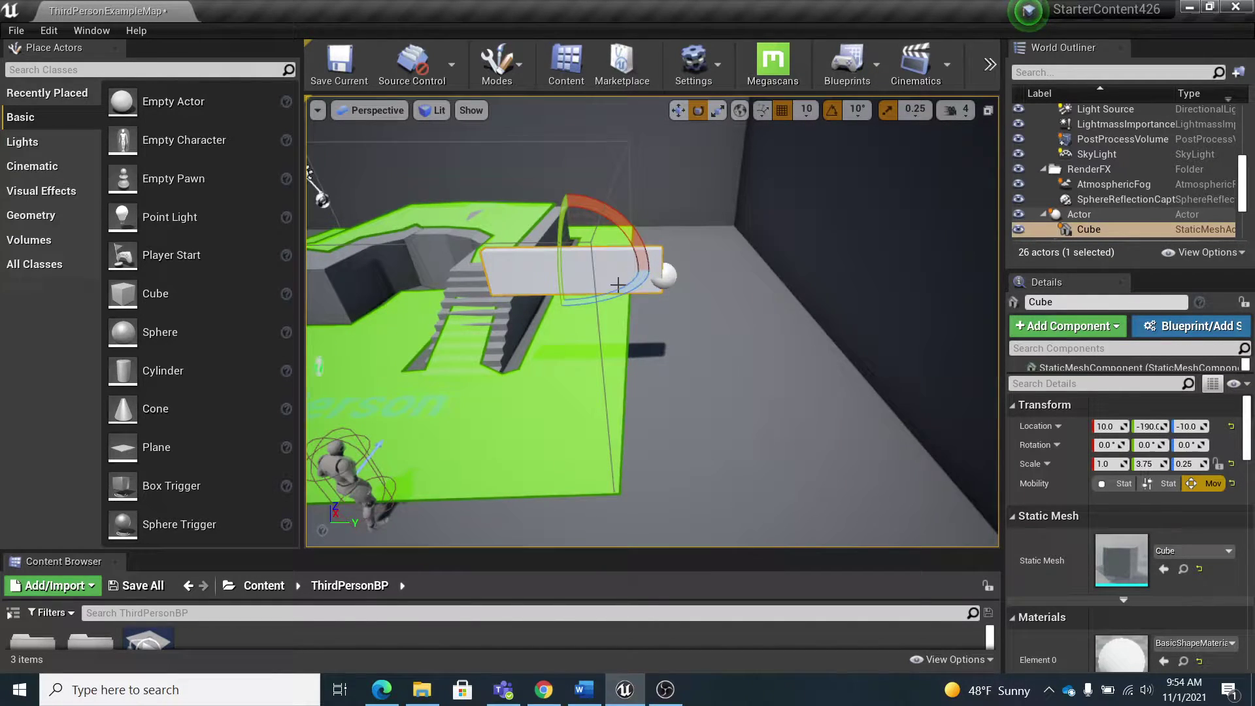
right_drag(619, 284, 553, 290)
key(w)
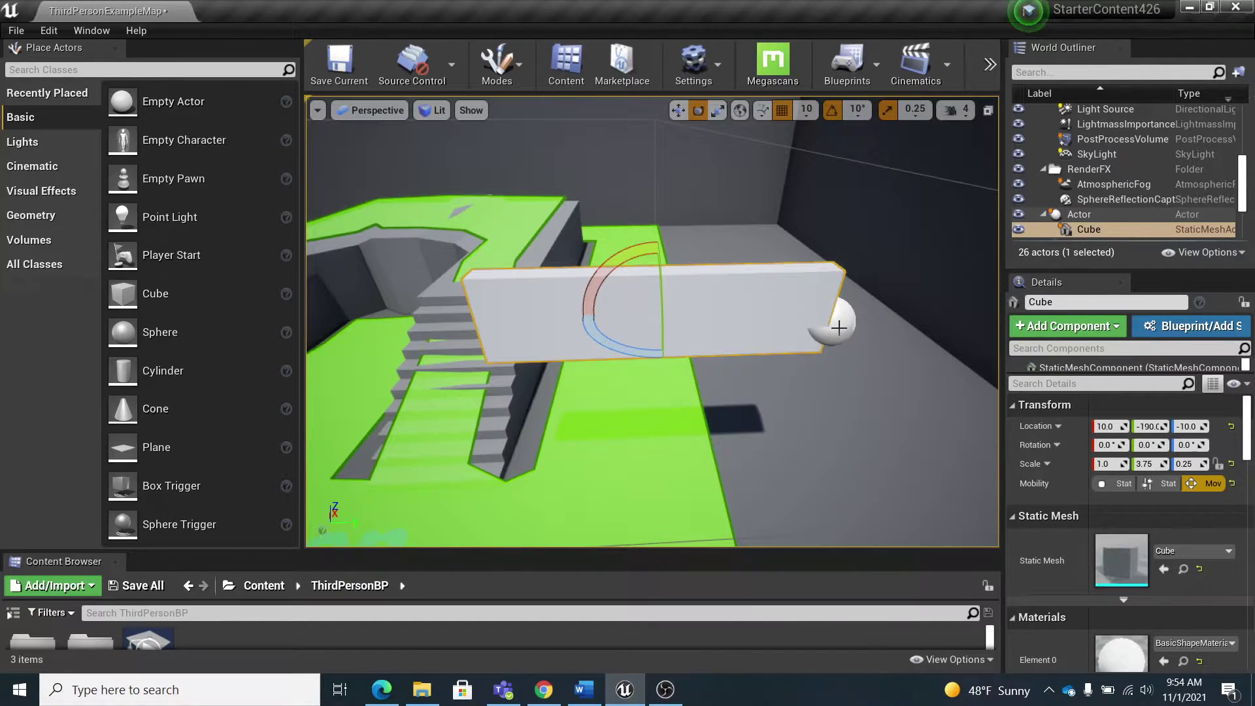
click(990, 63)
mouse_move(1009, 121)
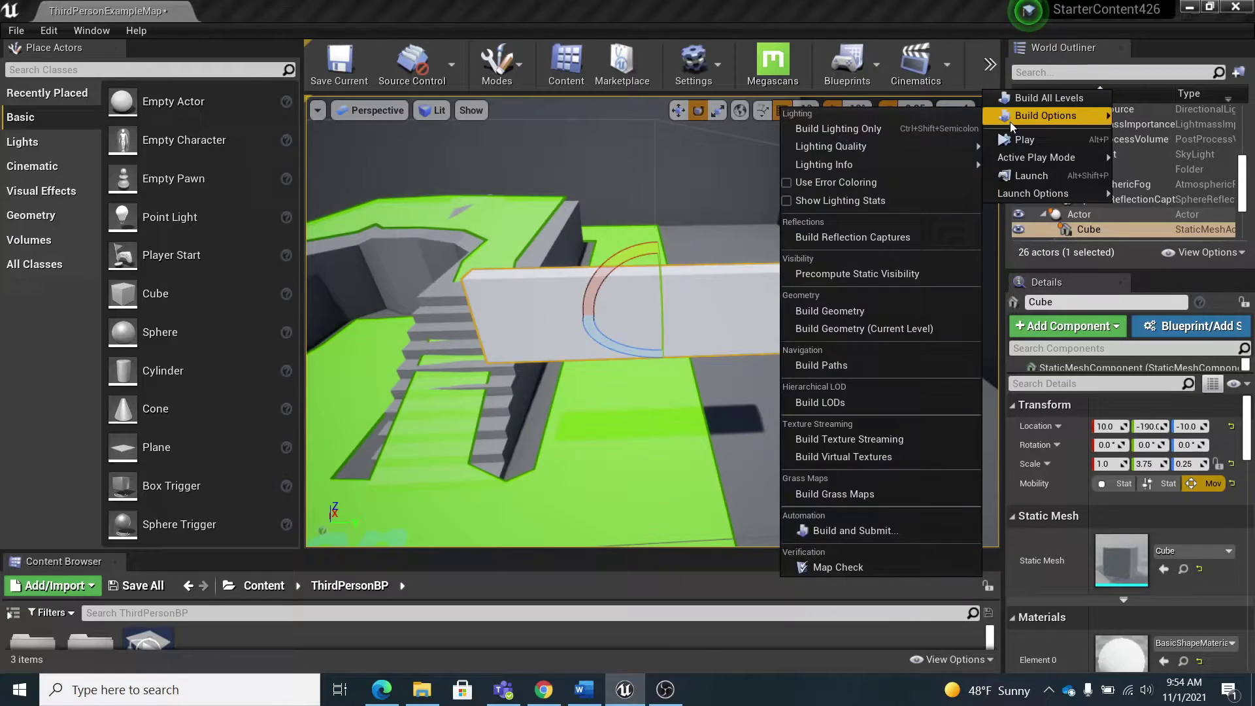
click(1020, 142)
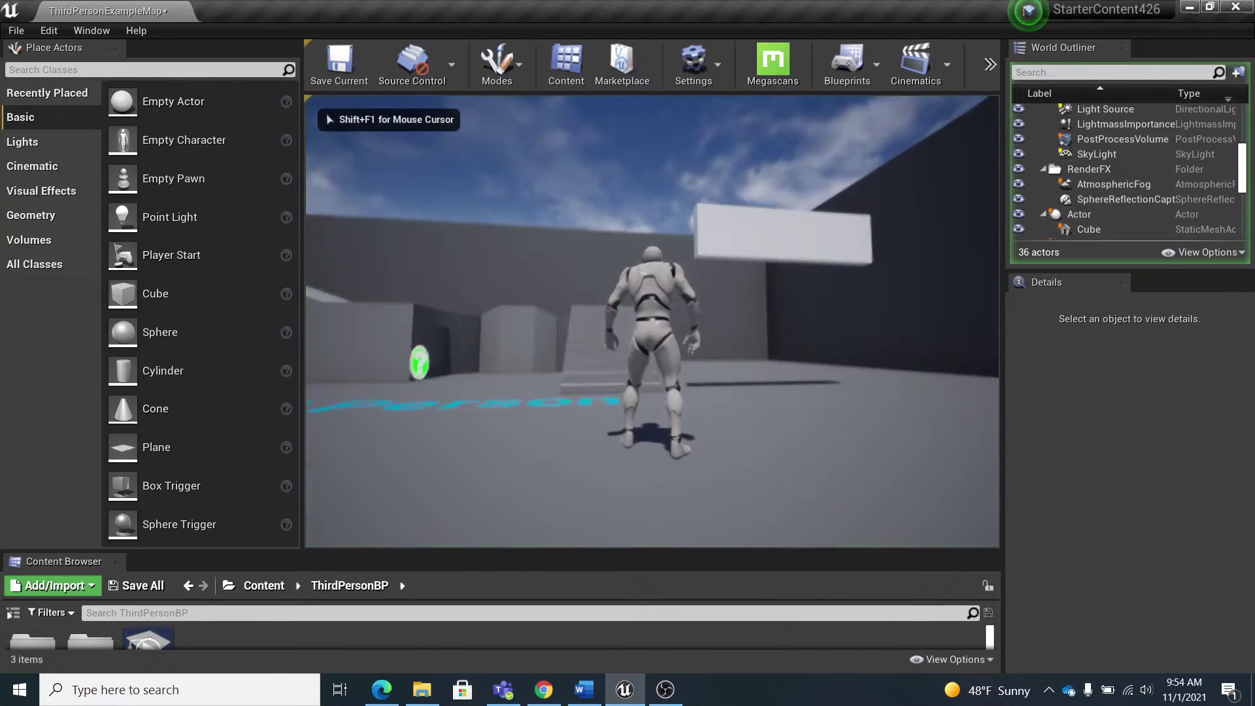
key(Escape)
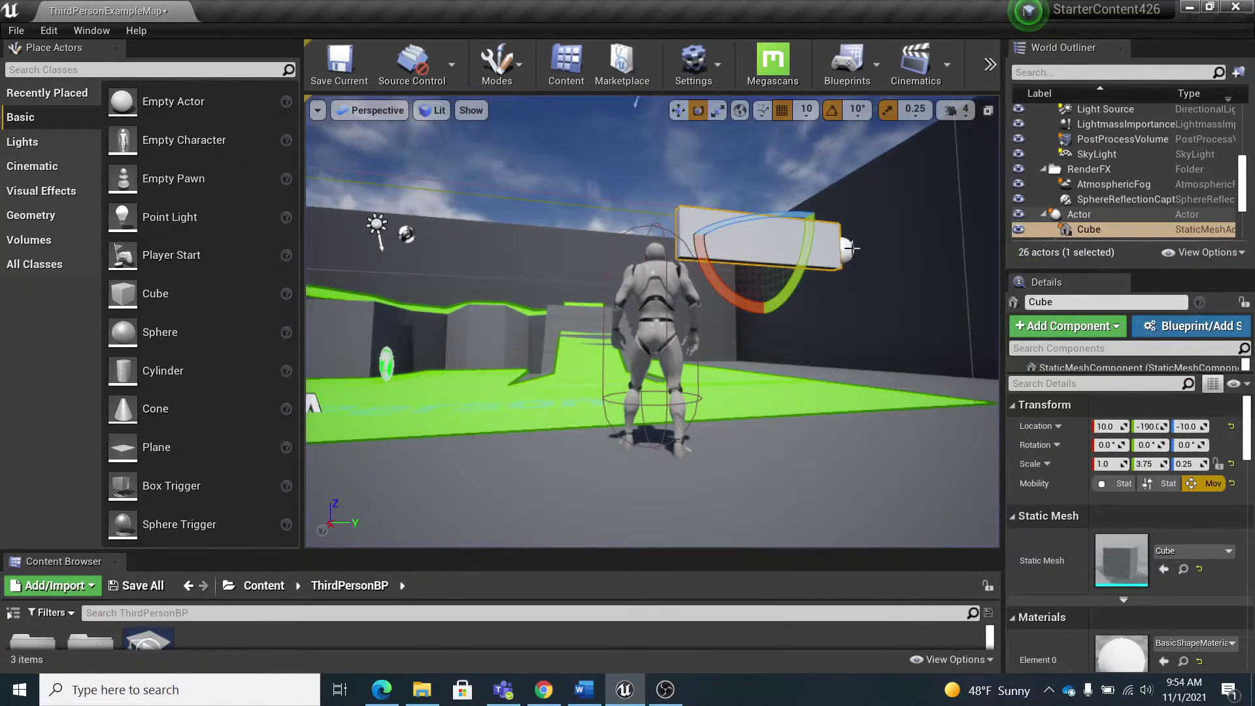
Add a Rotating Movement component to the parent actor of the bar.
click(847, 249)
key(f)
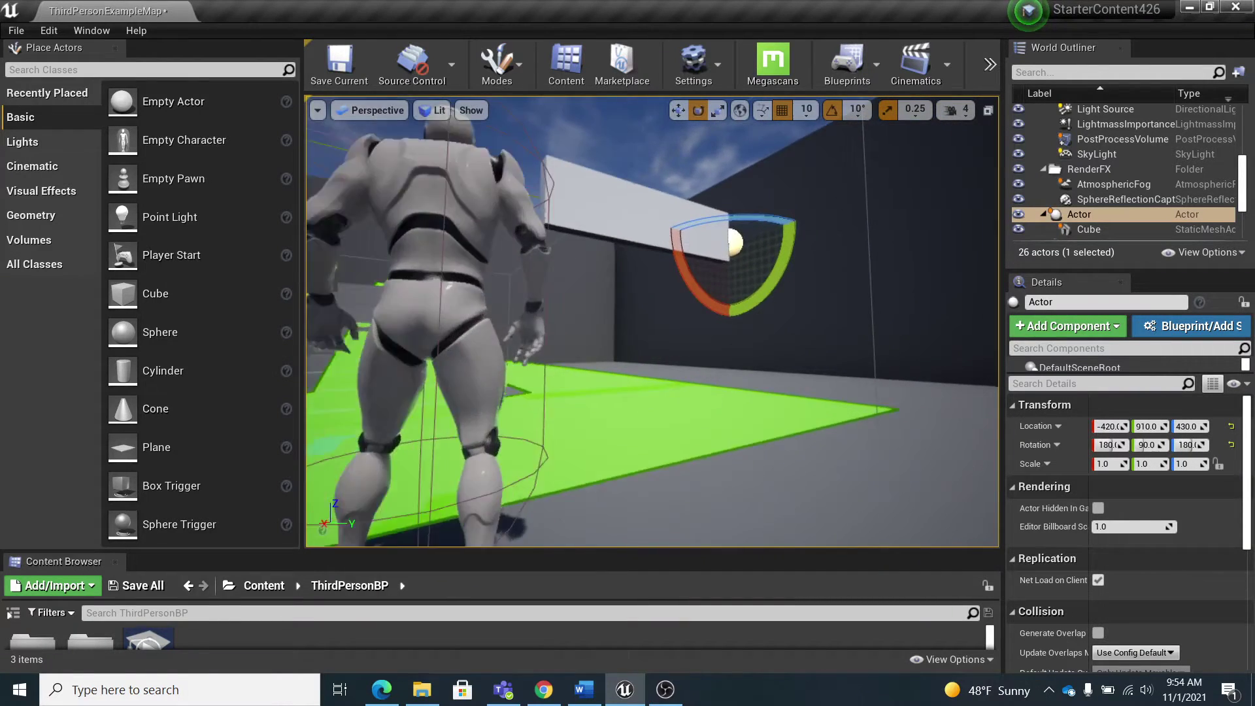
right_drag(892, 379, 810, 438)
key(s)
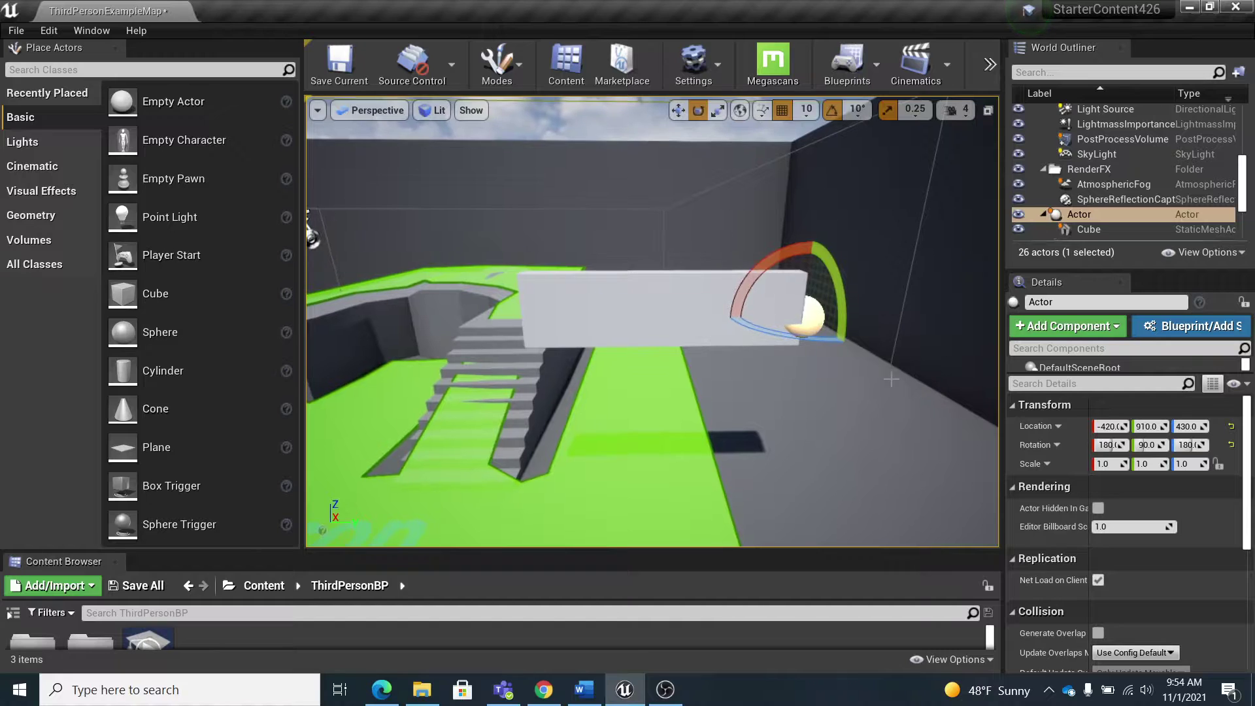
click(1068, 328)
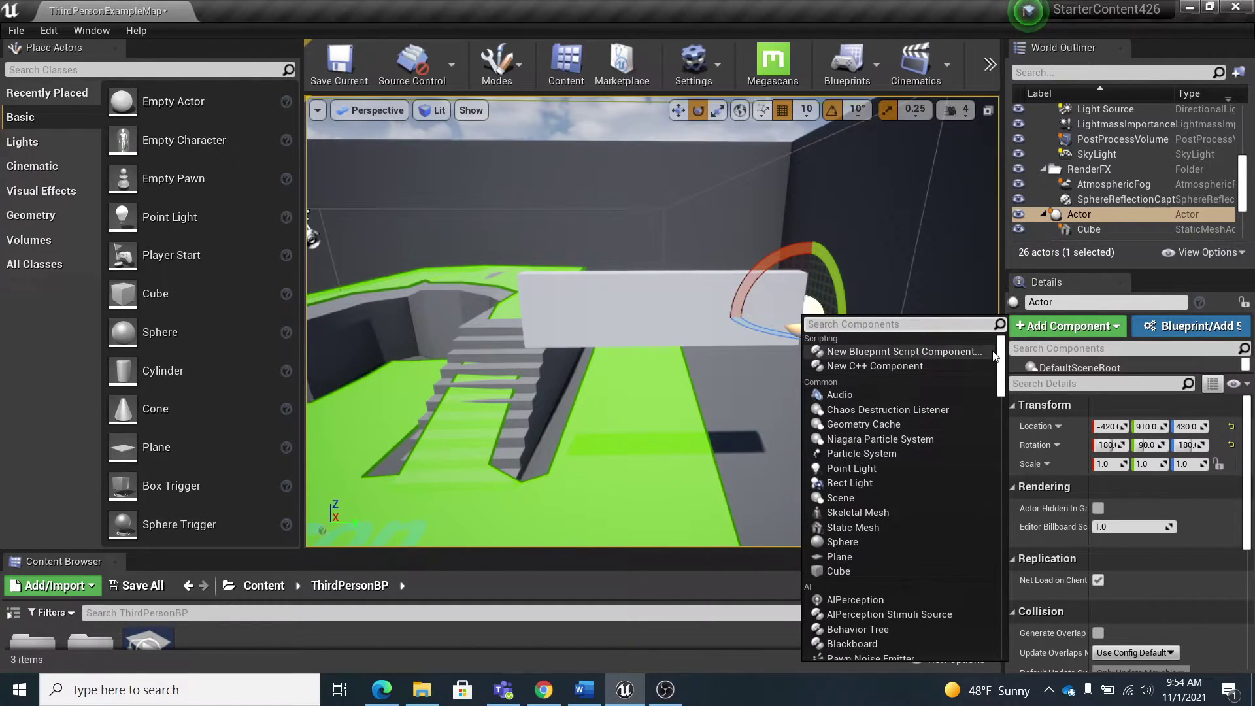
drag(1002, 356, 1001, 504)
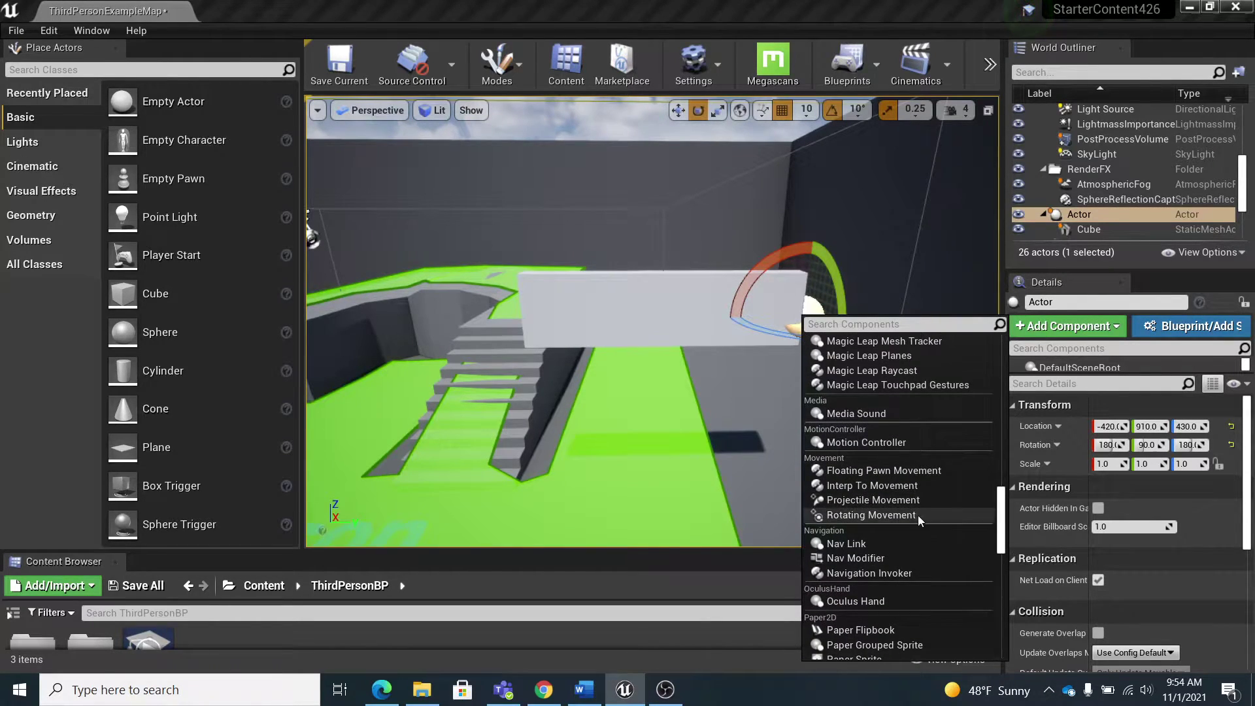
click(857, 515)
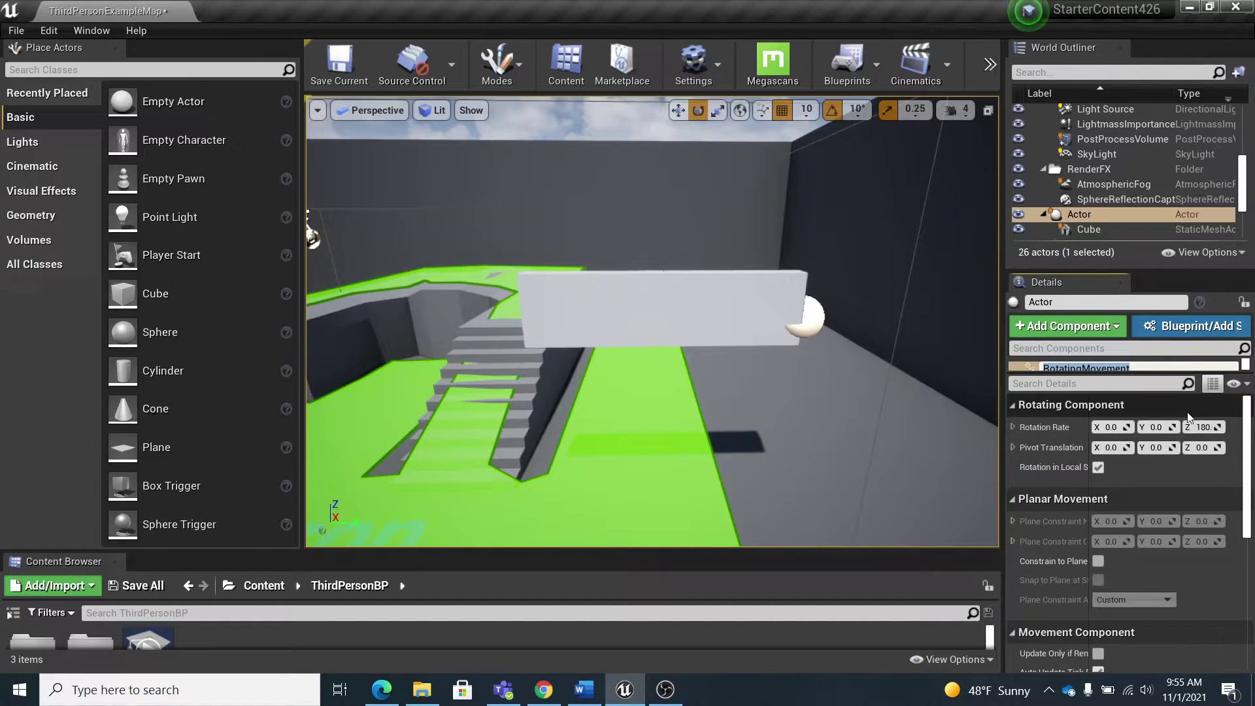
Play the level to check how the bar rotates around its parent actor, and stop the preview.
click(992, 58)
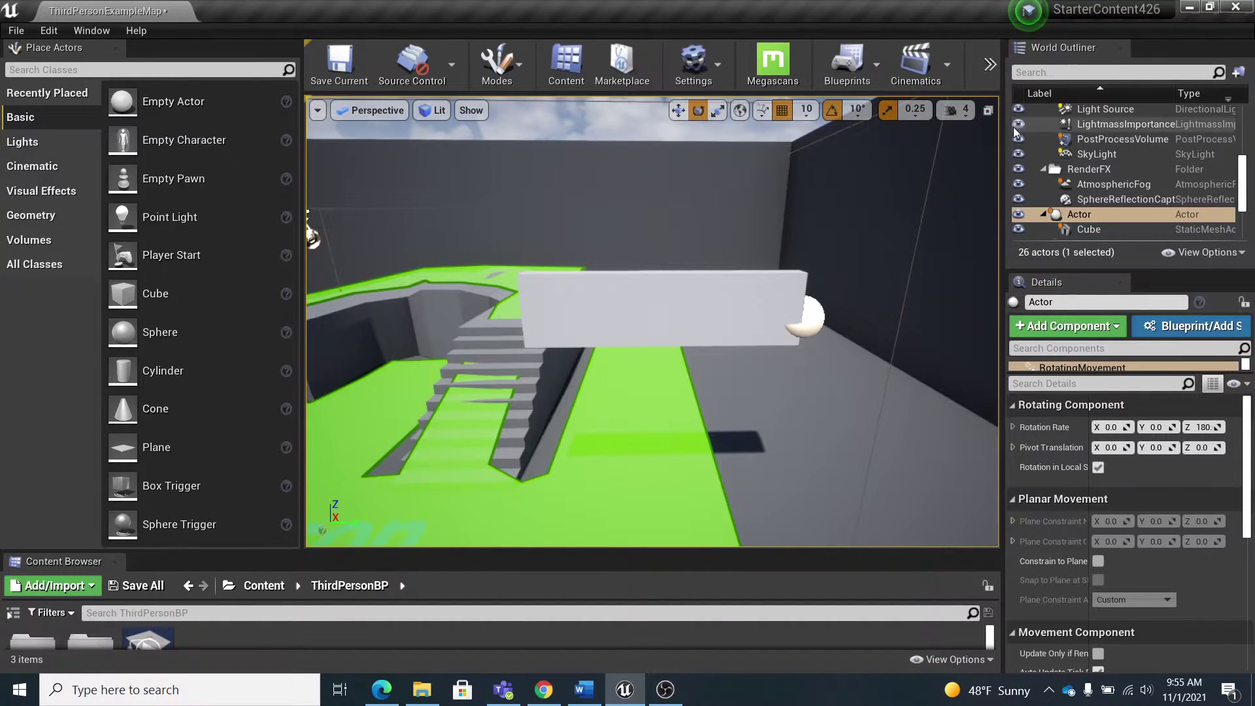
click(990, 64)
click(1022, 140)
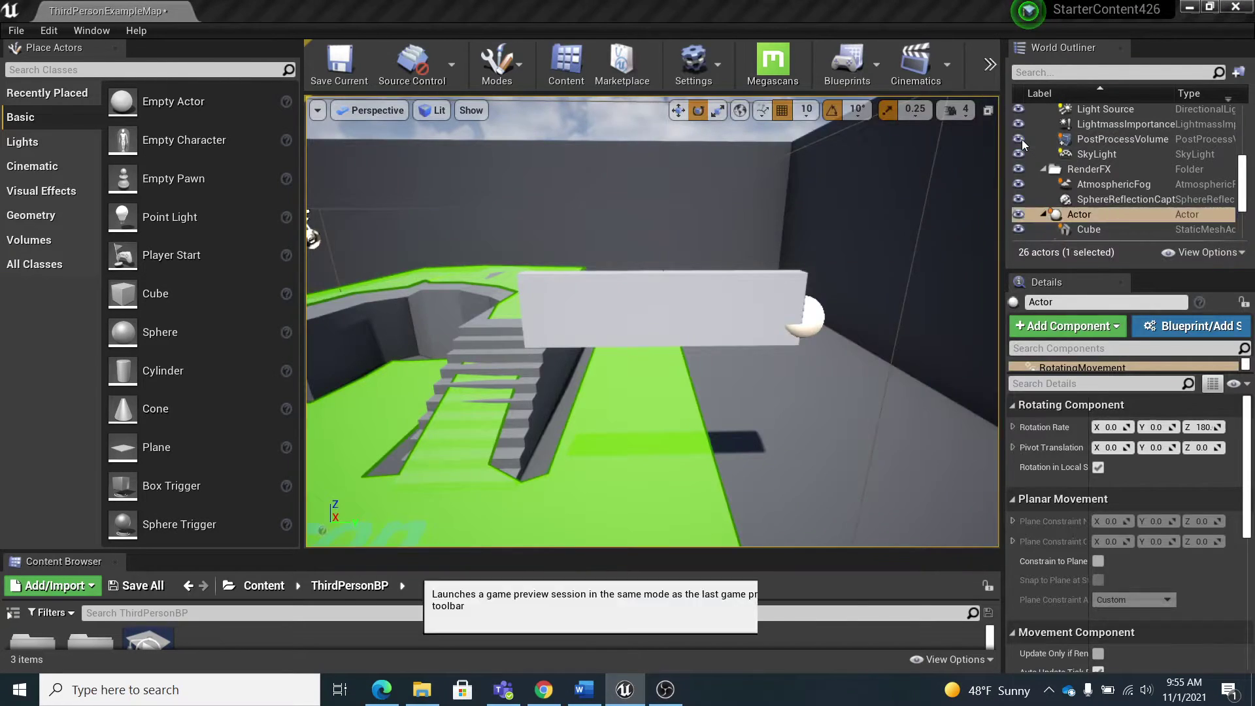
click(876, 272)
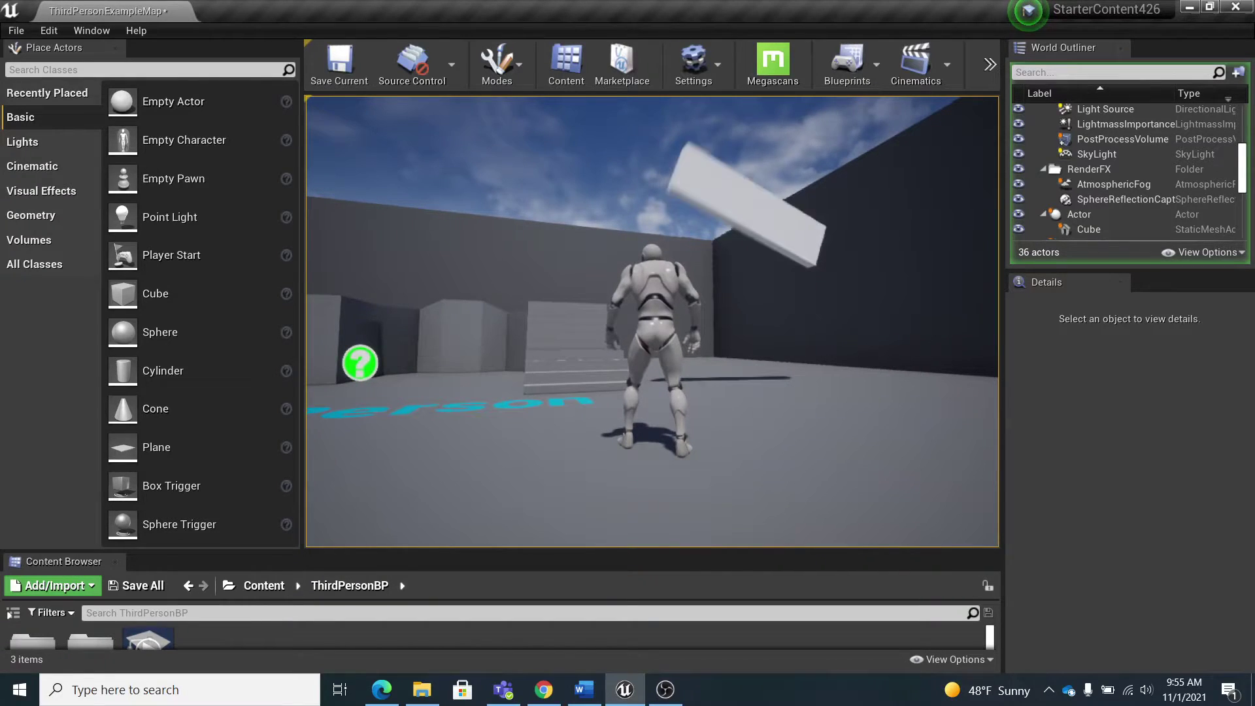
key(Escape)
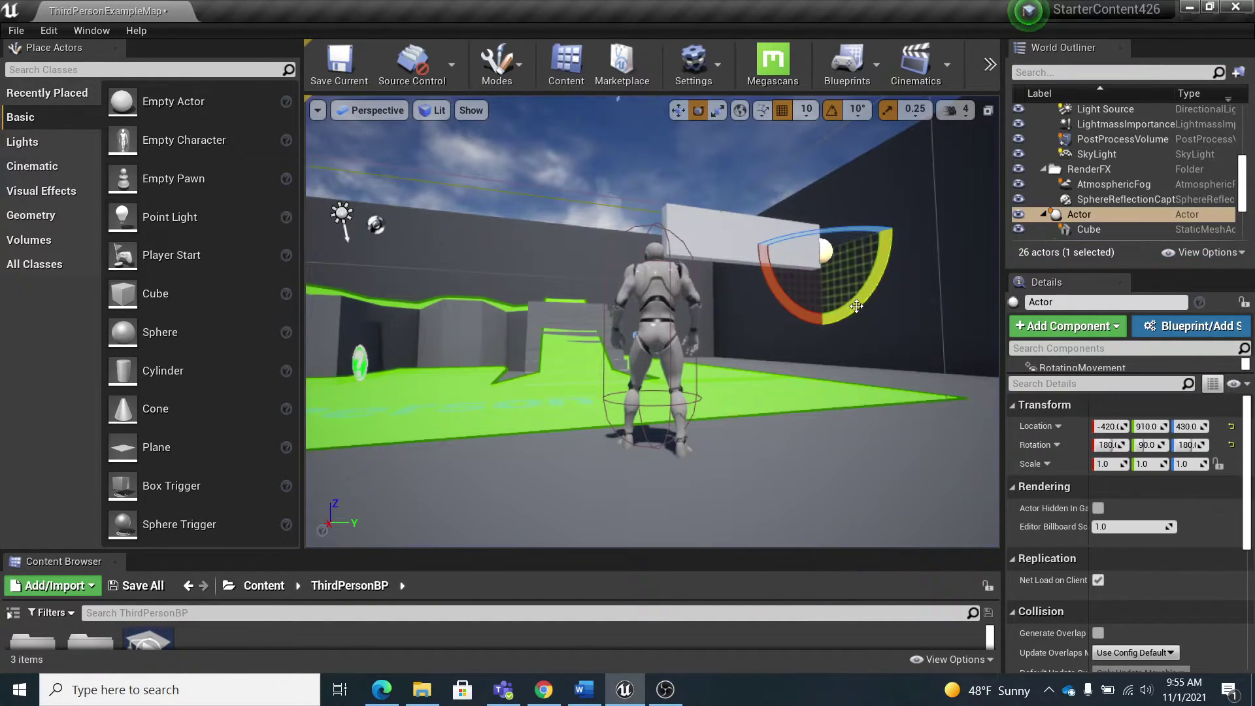
Move the parent actor up to about Z 640 and across toward the stairs to about Y 650.
right_drag(652, 321, 667, 277)
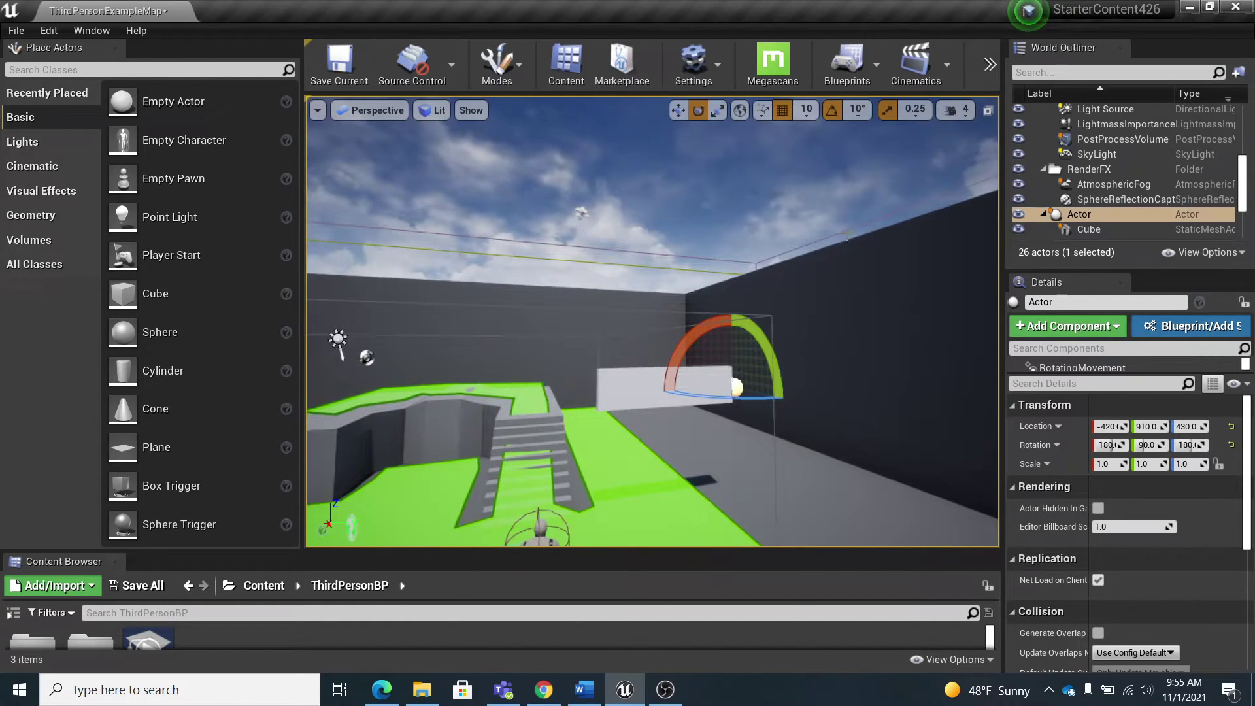
key(w)
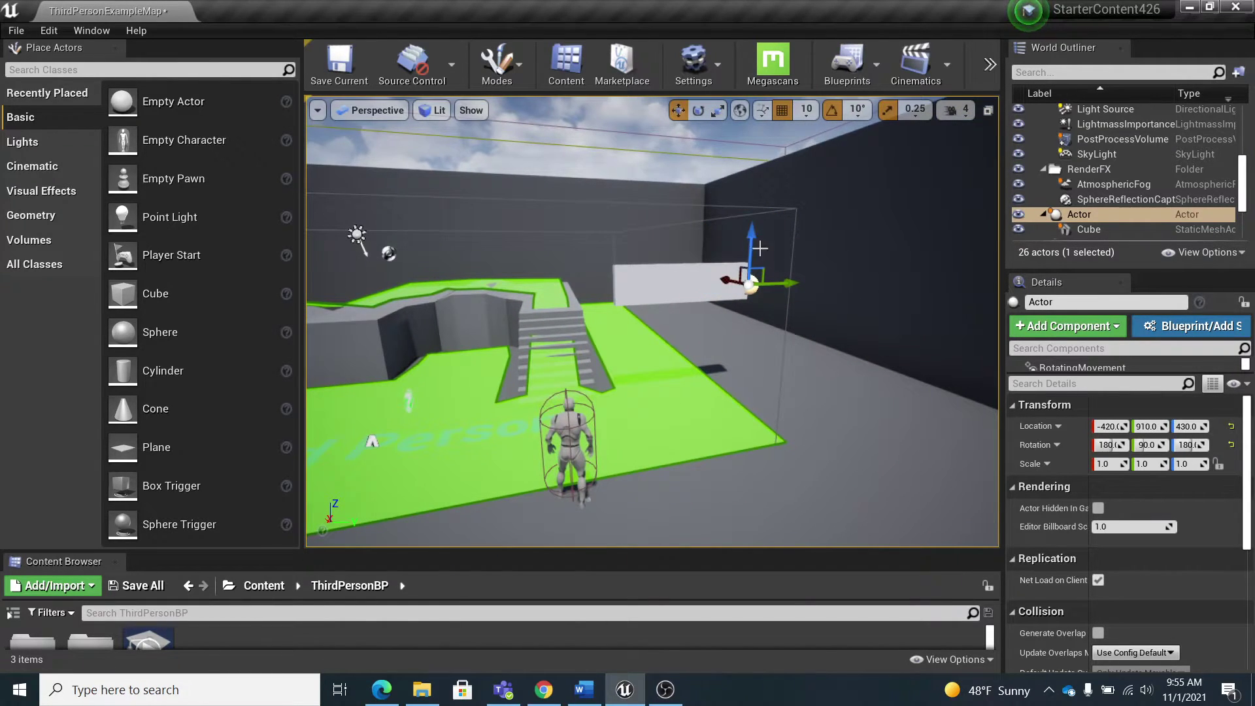
drag(750, 237, 760, 155)
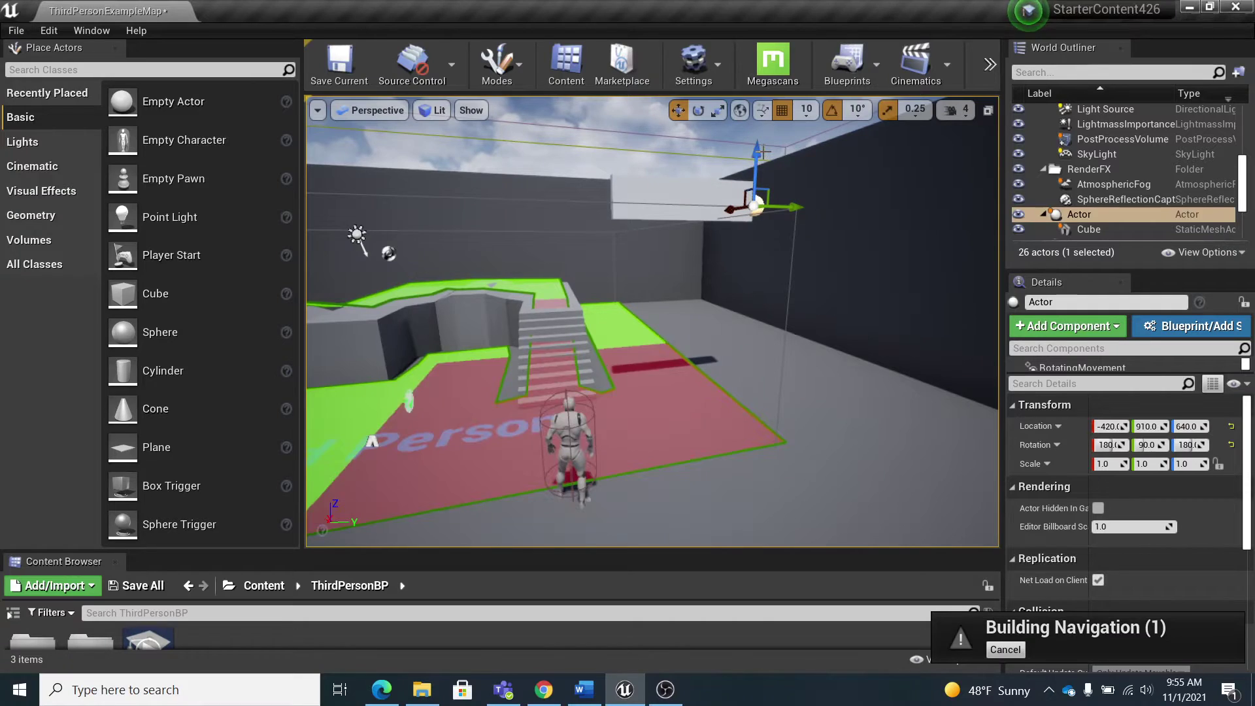
drag(794, 197, 698, 198)
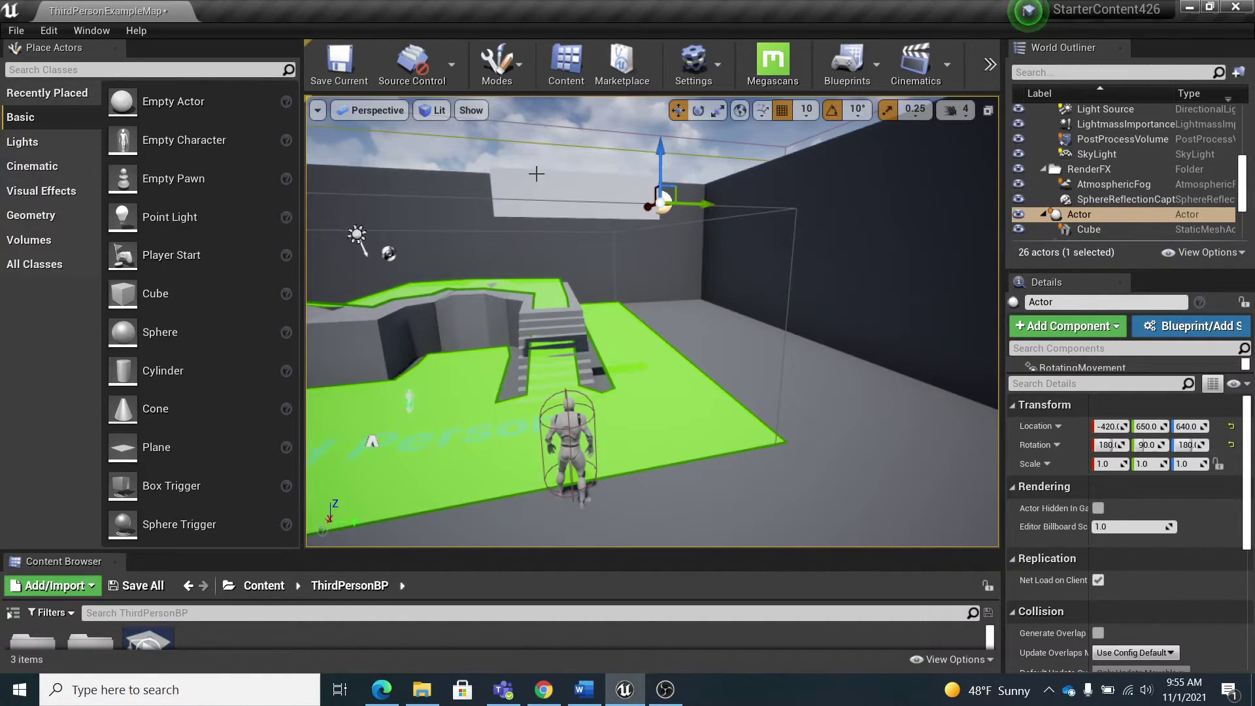
Add a Particle System component to the bar cube and set its template to P_Sparks.
click(530, 179)
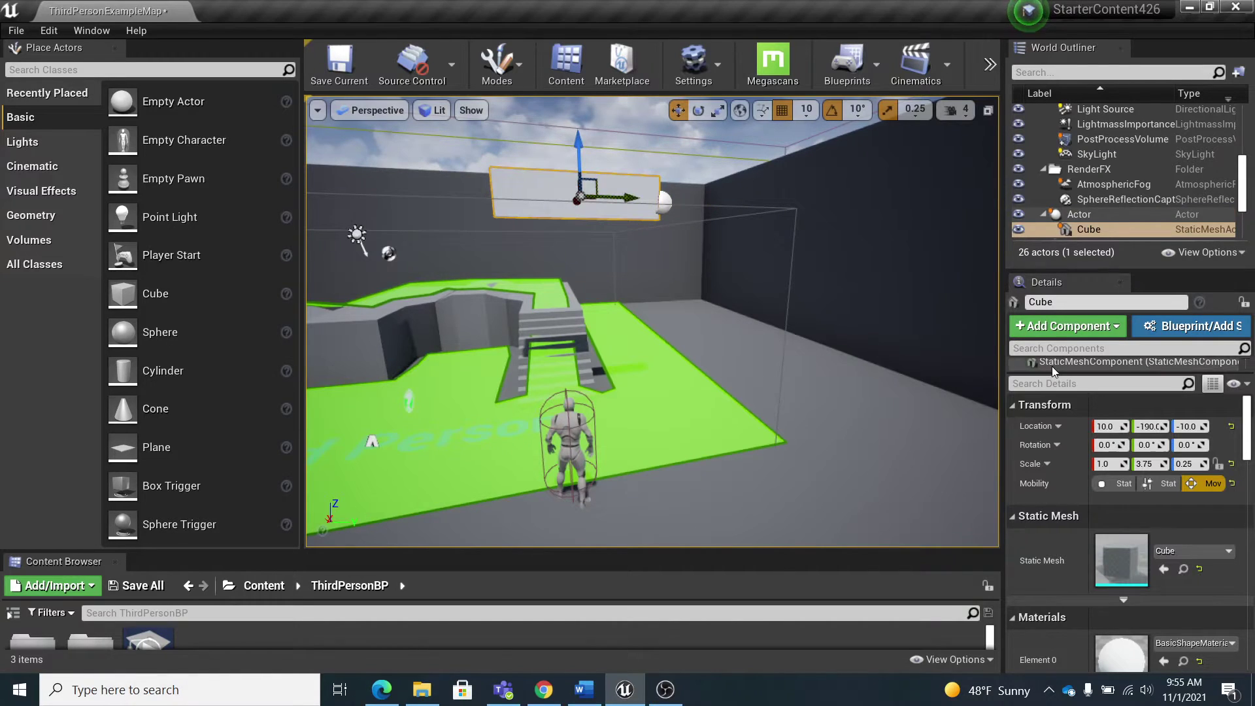
click(1057, 327)
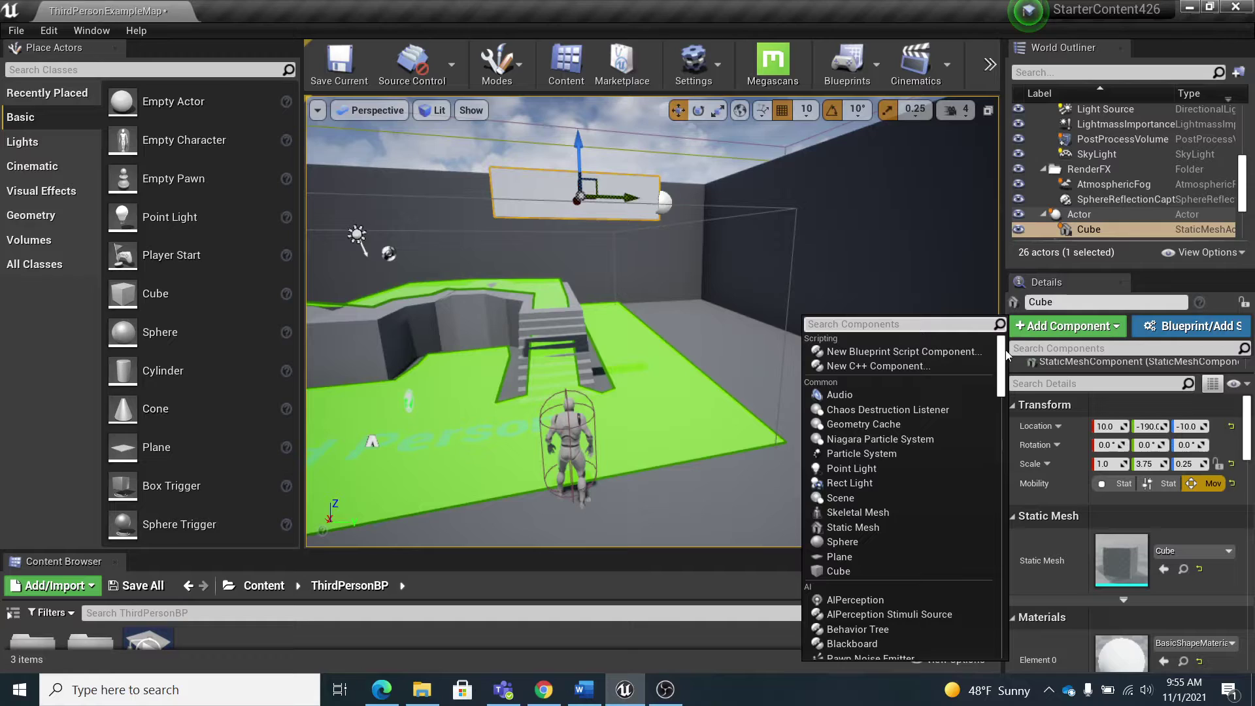
click(848, 453)
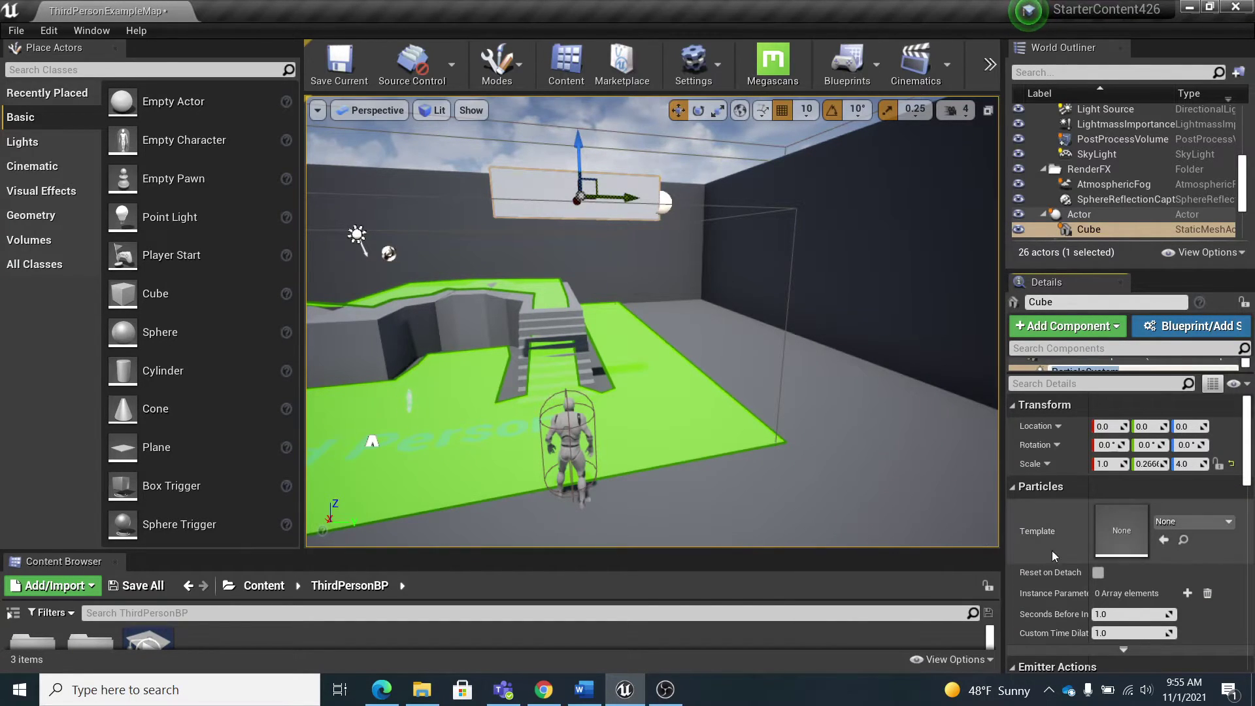
click(1177, 522)
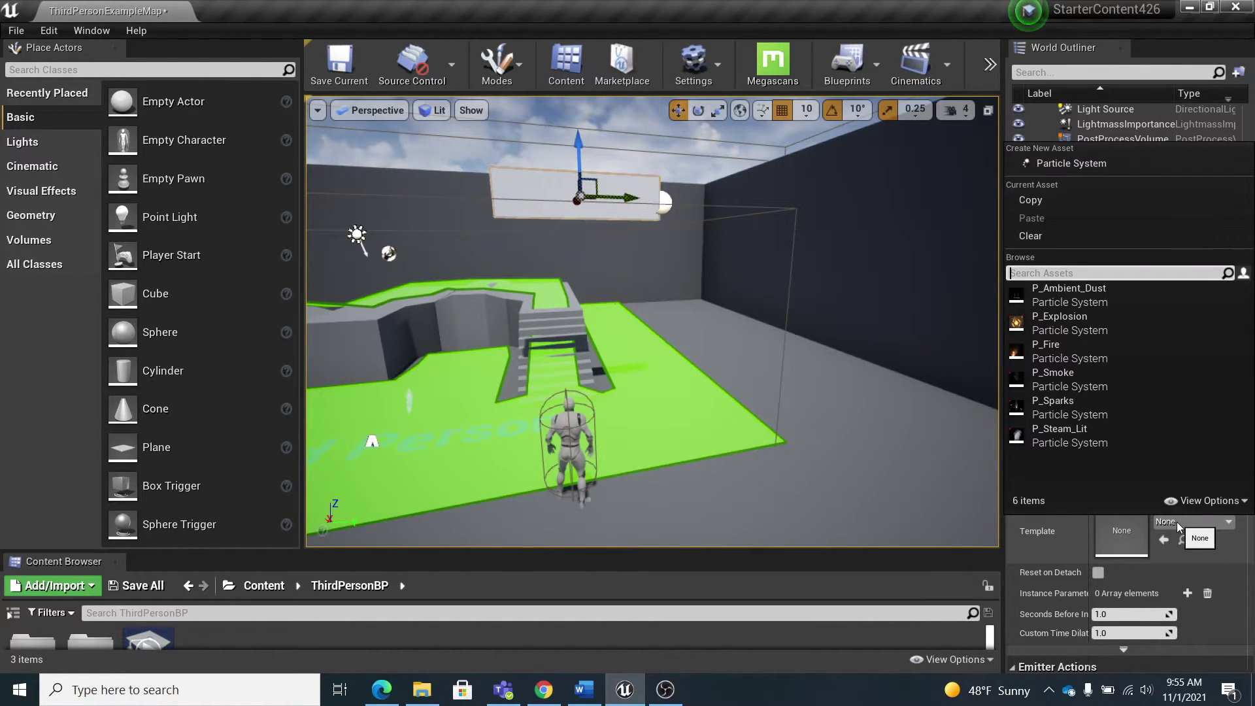
click(1056, 403)
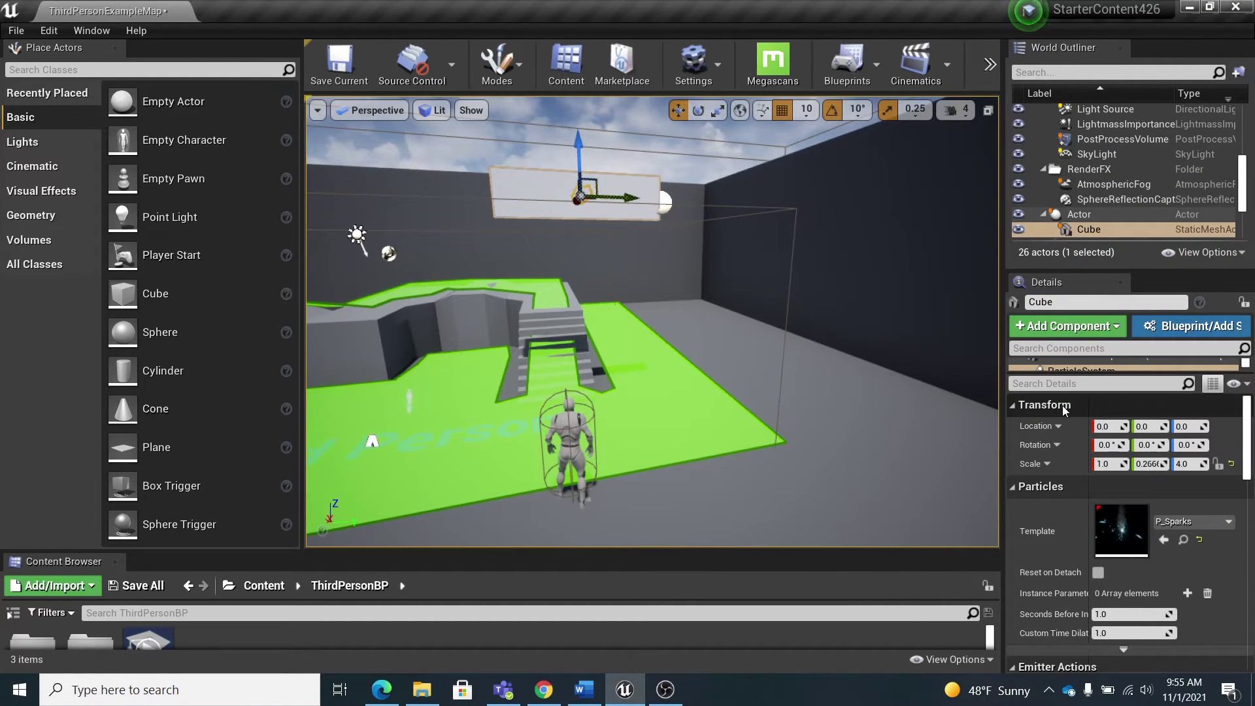
Move the sparks particle system along Y to the bar's free end, opposite the parent actor, to about Y -50.
mouse_move(558, 255)
right_down()
mouse_move(522, 261)
mouse_move(520, 241)
mouse_move(578, 265)
right_up()
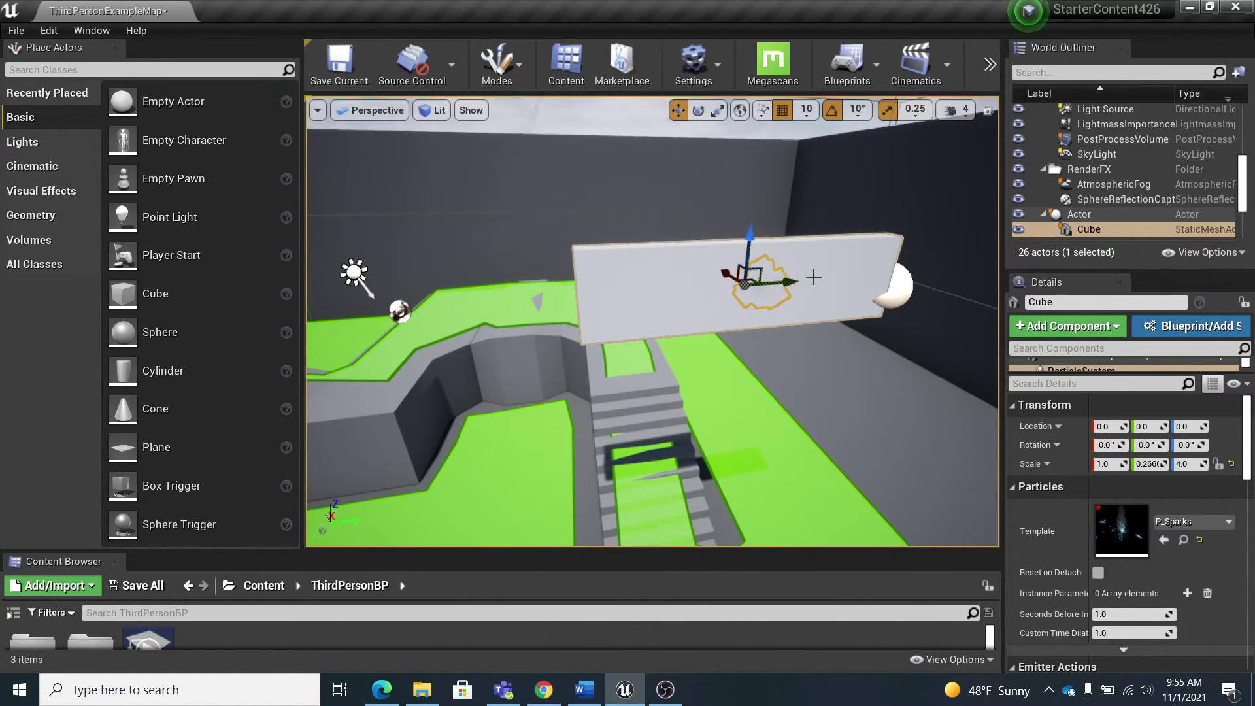
drag(790, 282, 624, 296)
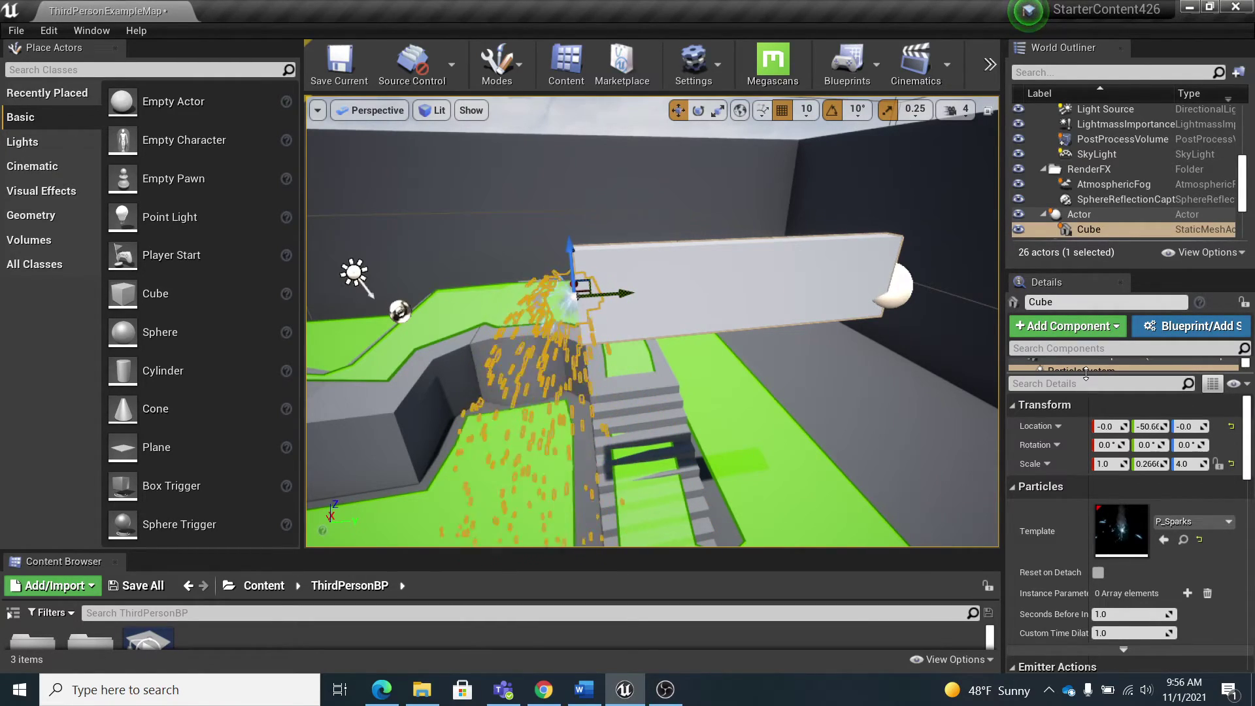
Expand the bar's component list and examine how its static mesh and Particle System components are selected separately.
drag(1085, 374, 1082, 425)
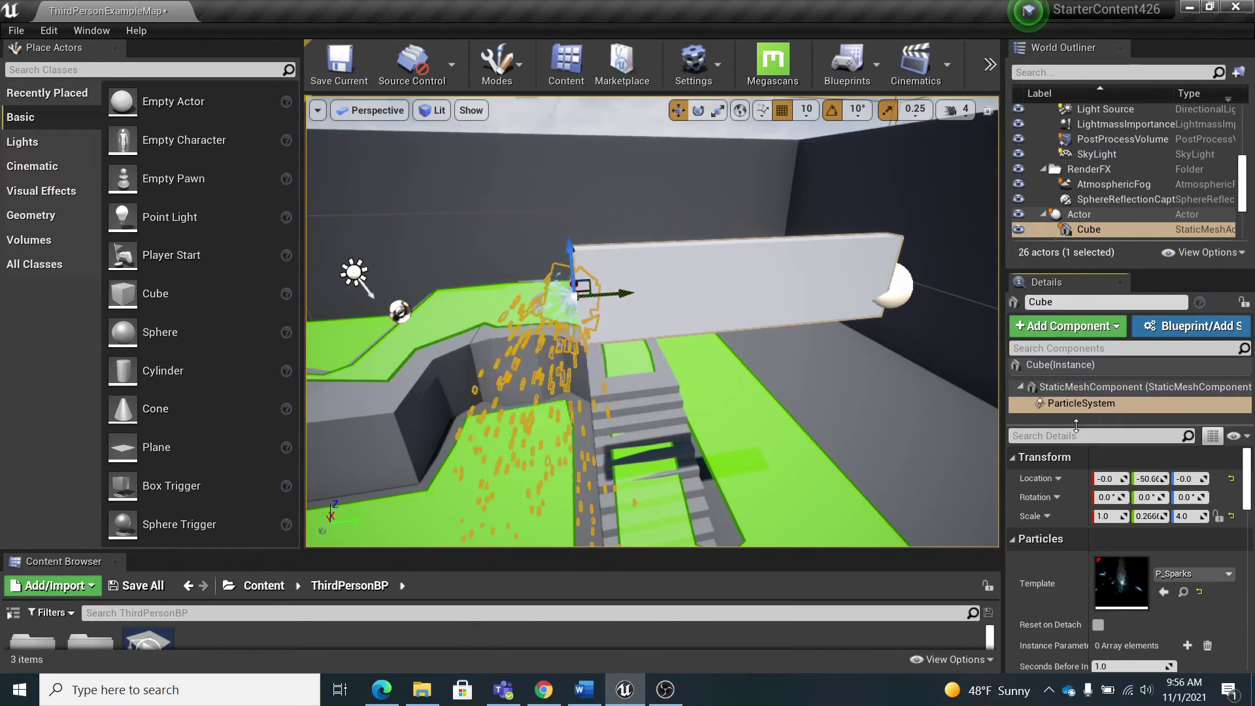
click(1078, 406)
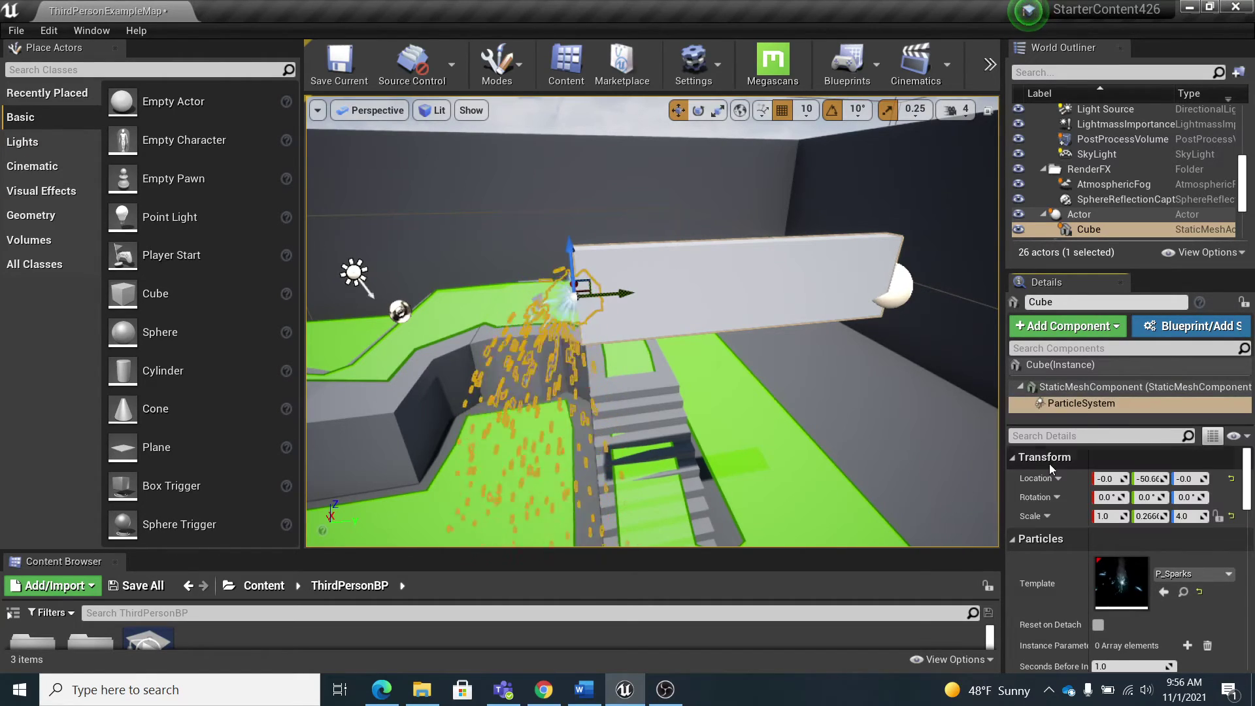
click(819, 281)
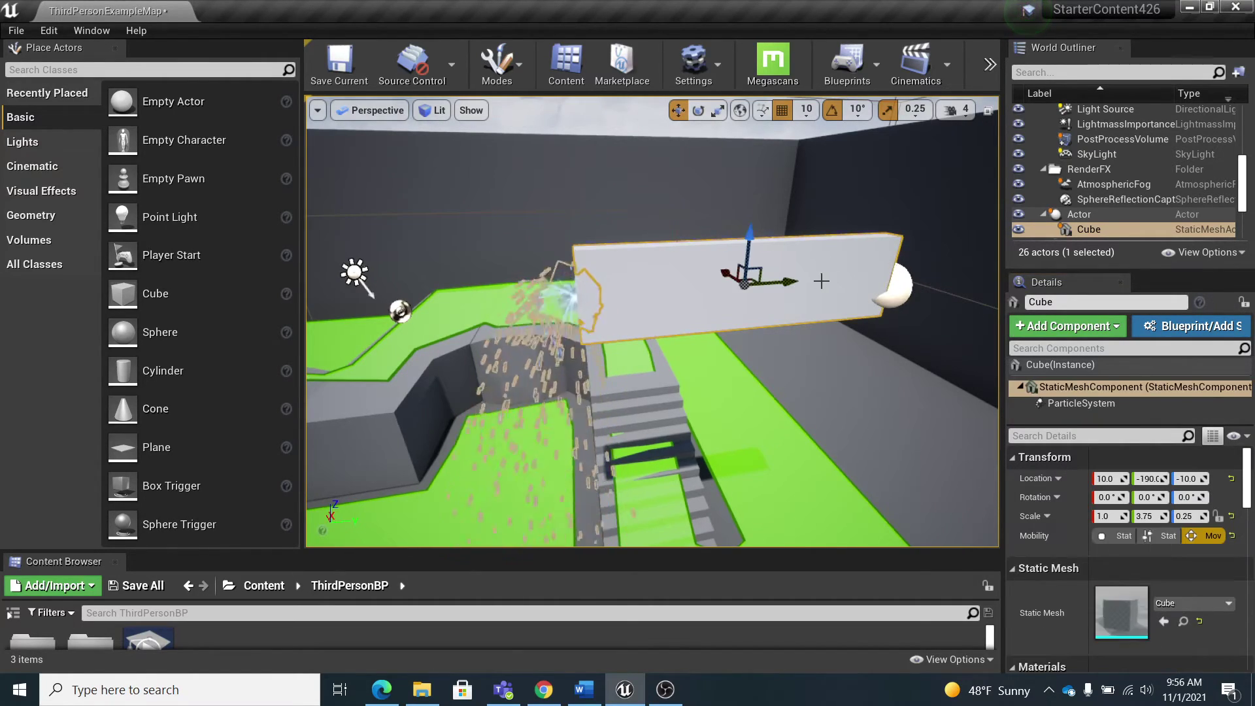
click(904, 280)
click(799, 282)
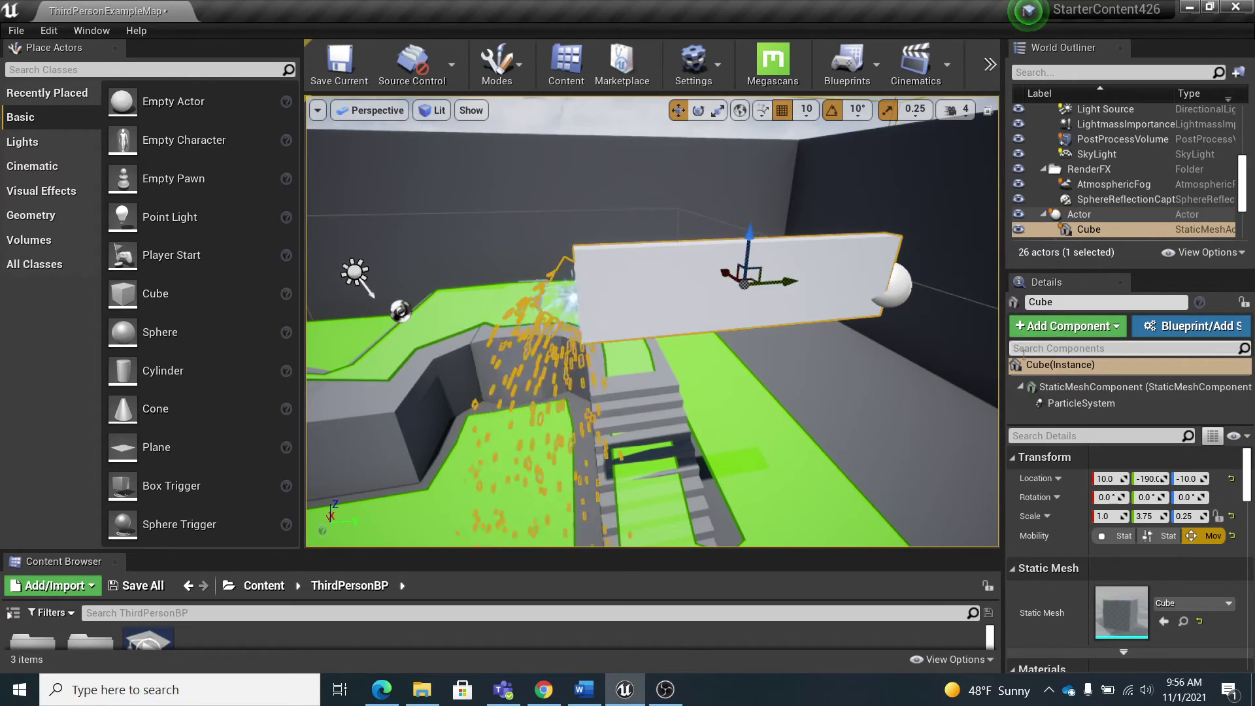
click(1074, 403)
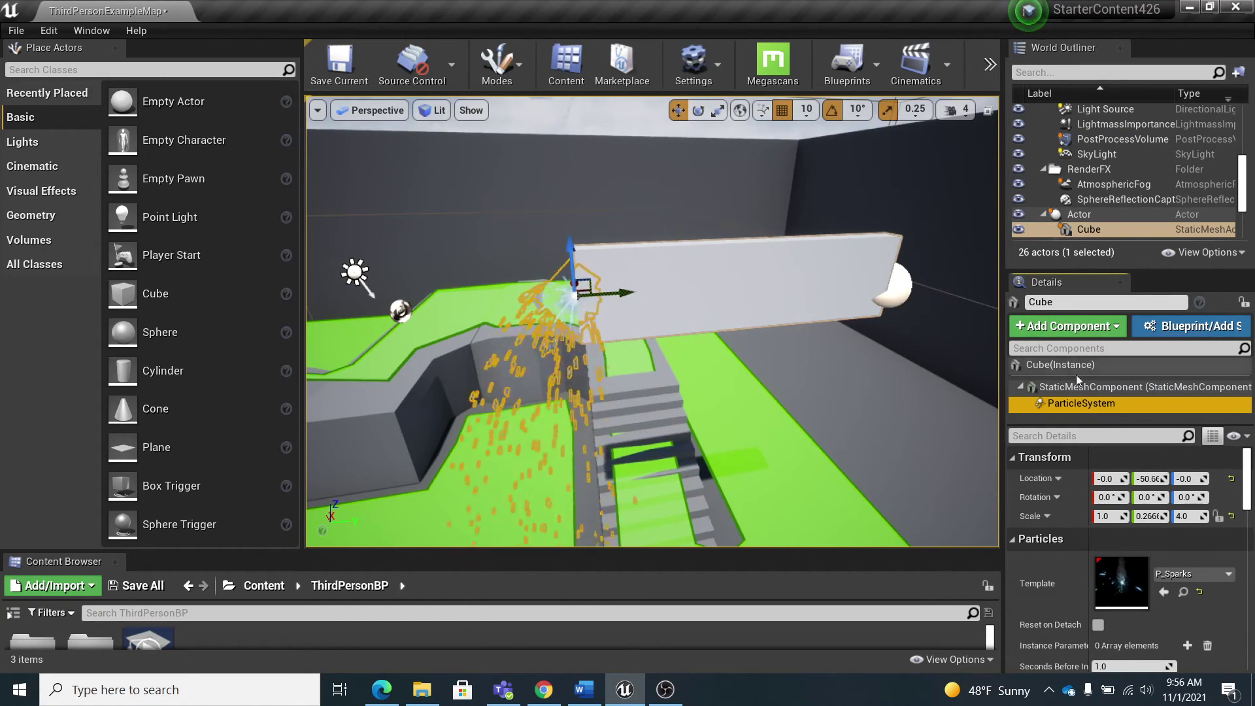
Play the level to check the sparks on the rotating bar, and stop the preview.
click(990, 63)
click(1024, 140)
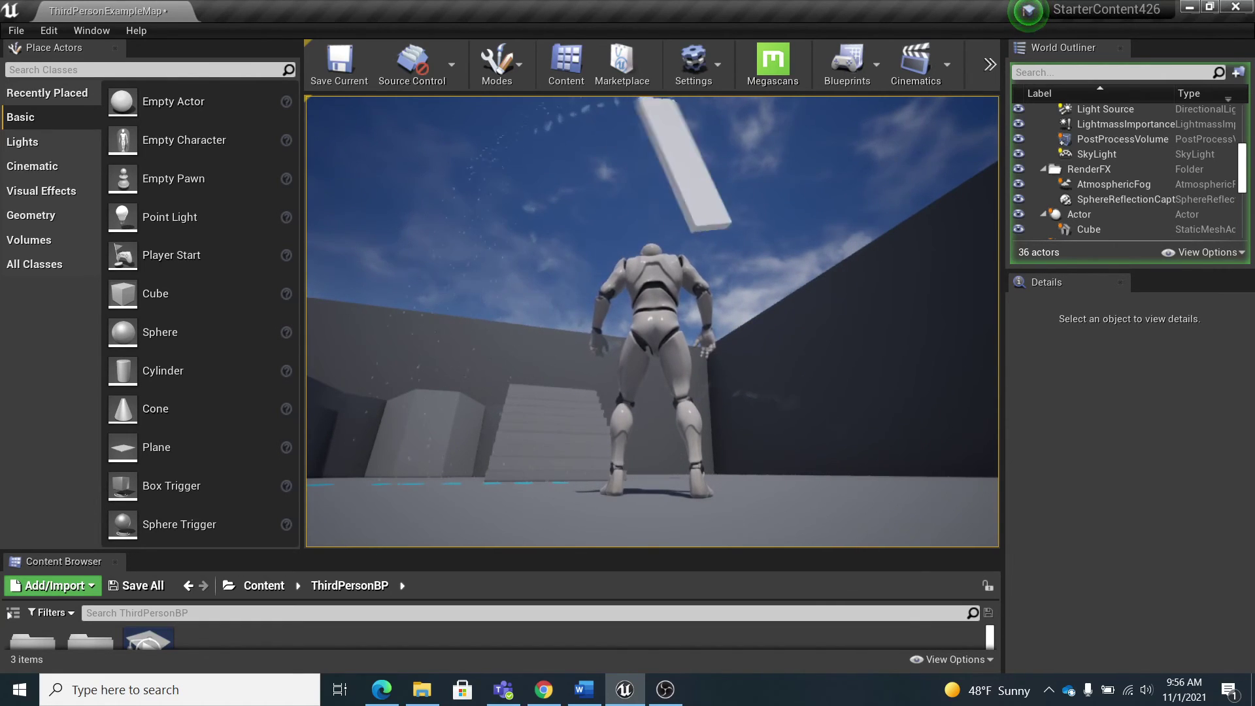
key(Escape)
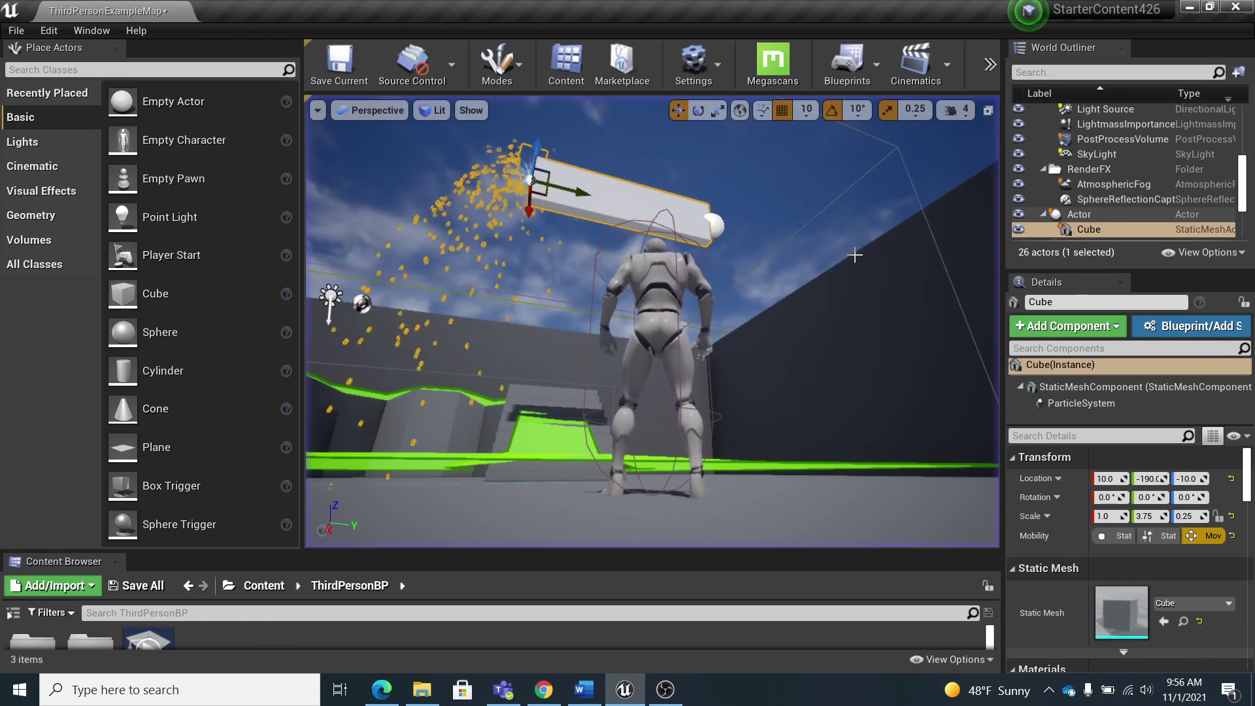